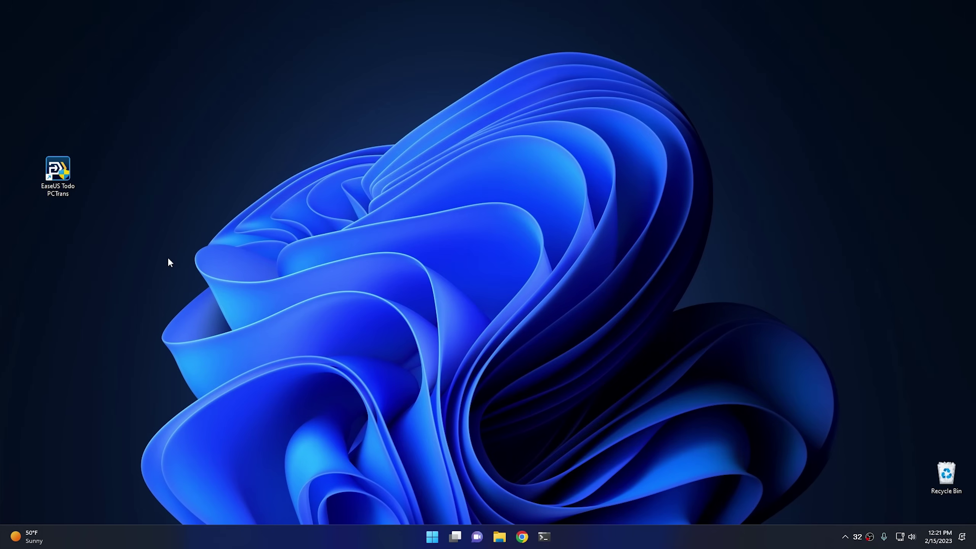
- View the EaseUS Todo PCTrans Free product page in Chrome and close the browser
click(63, 170)
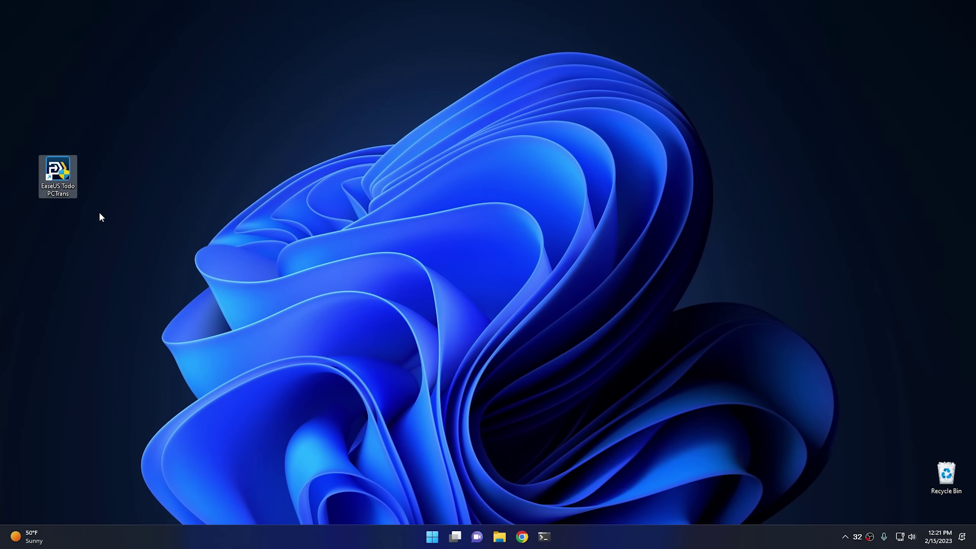
click(522, 538)
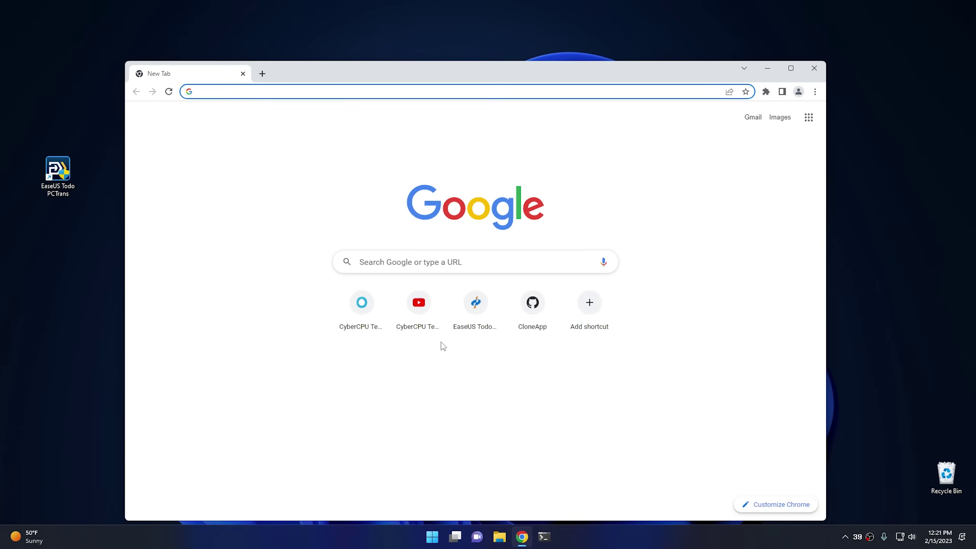
click(478, 316)
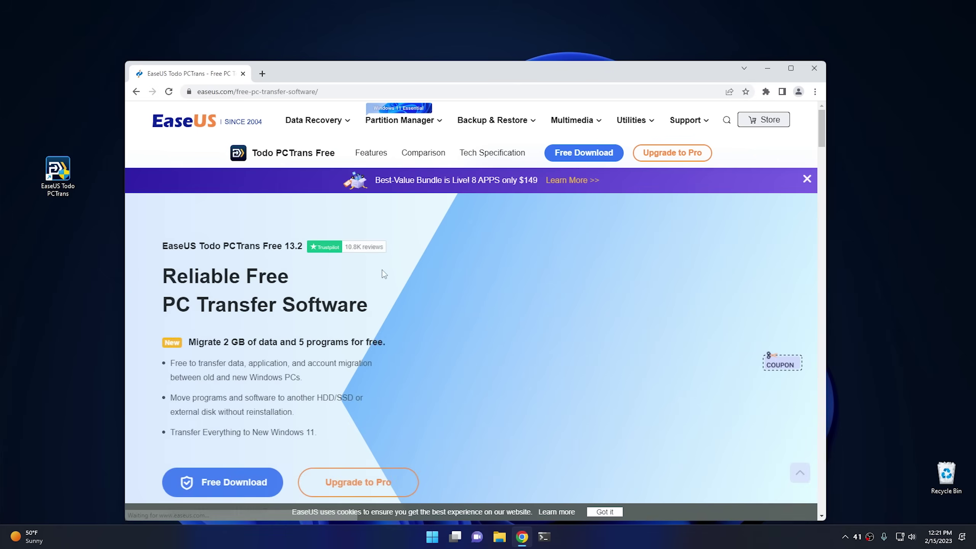
scroll(281, 377, down, 3)
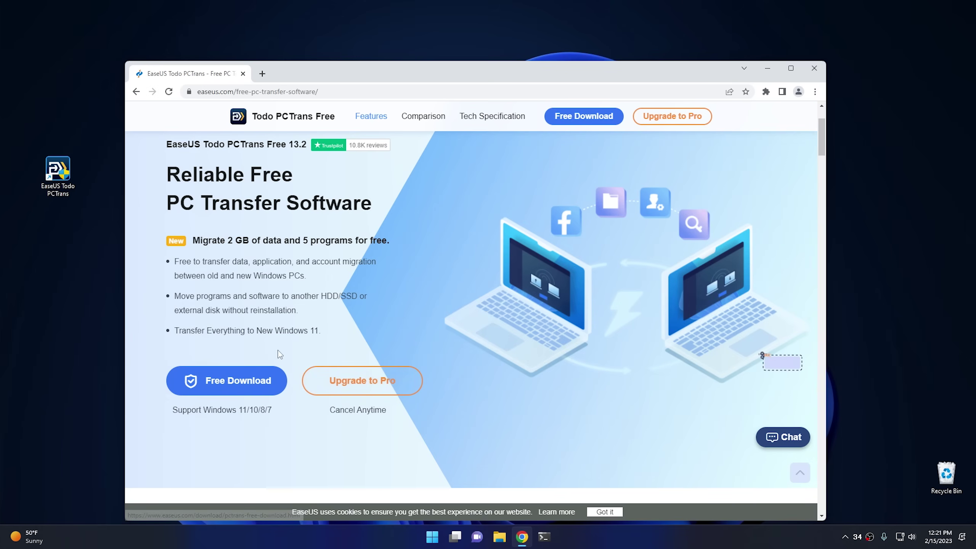
click(814, 68)
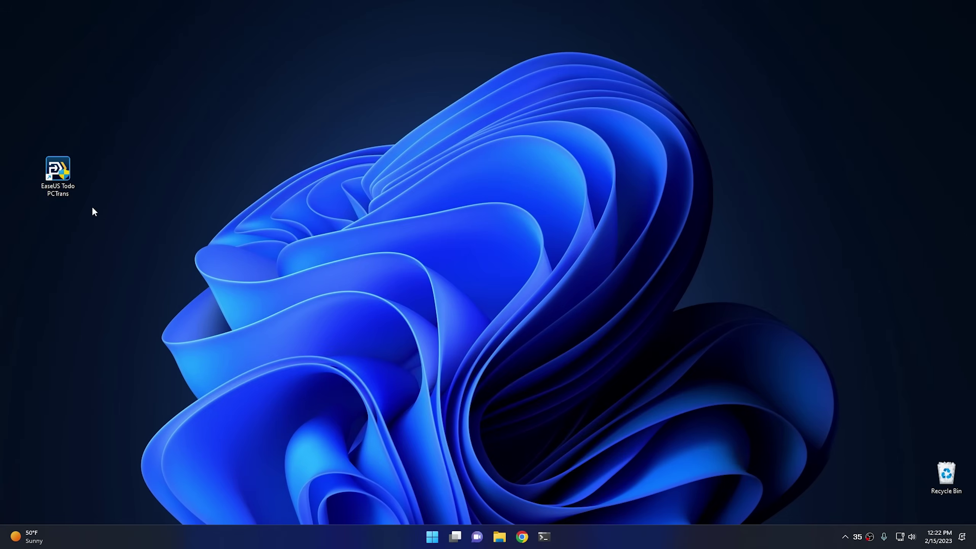
- Launch EaseUS Todo PCTrans, allow it to make changes to the device, and start Backup & Restore
double_click(58, 171)
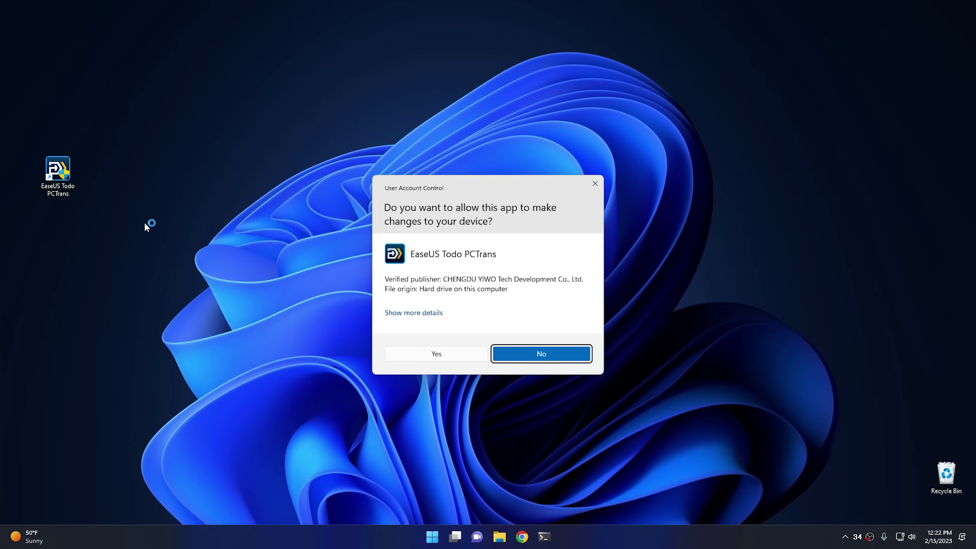
click(421, 358)
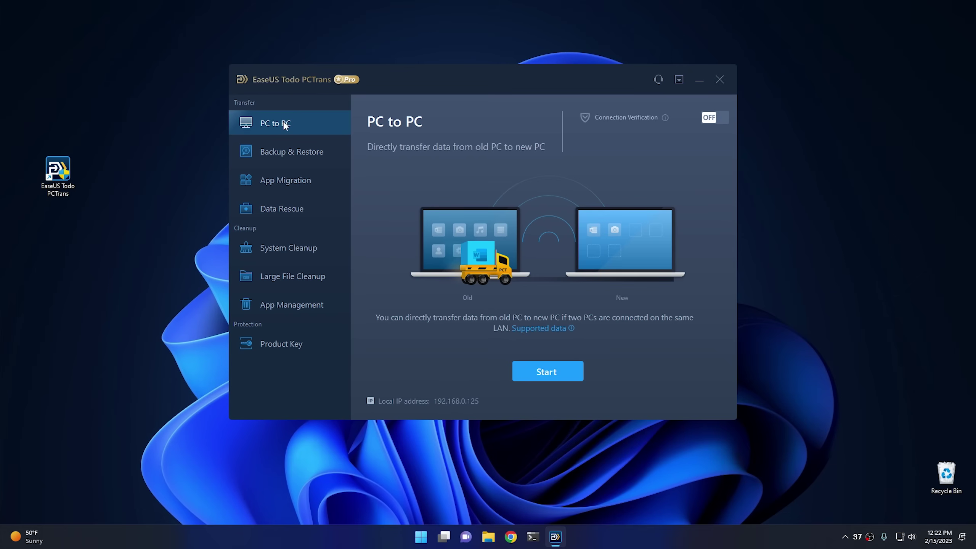
click(290, 154)
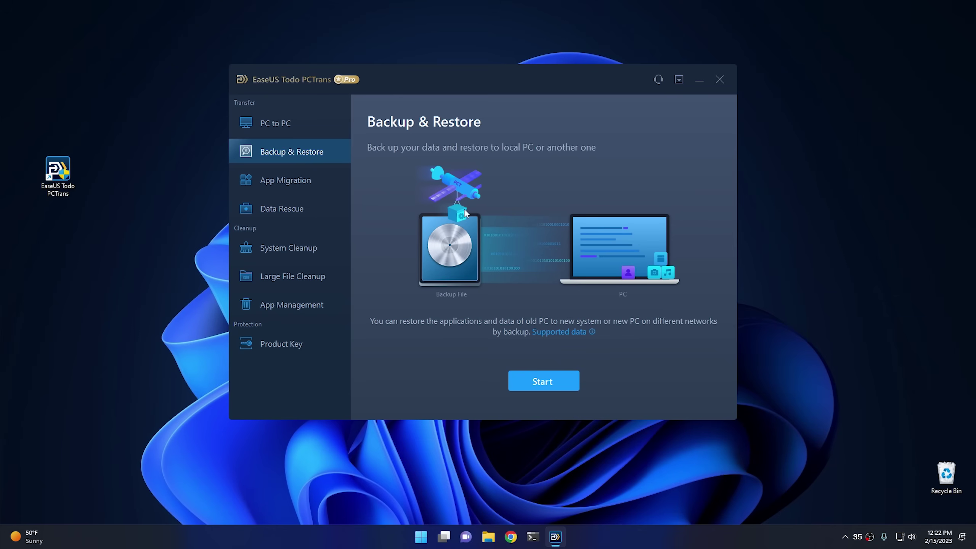
click(536, 386)
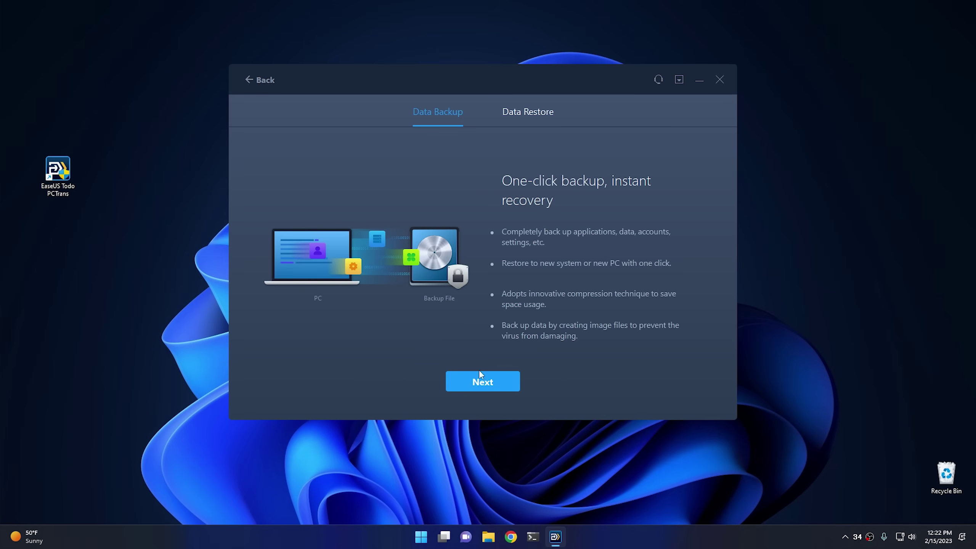
- Create a data backup file named "downgrade" in the default backup location
click(480, 389)
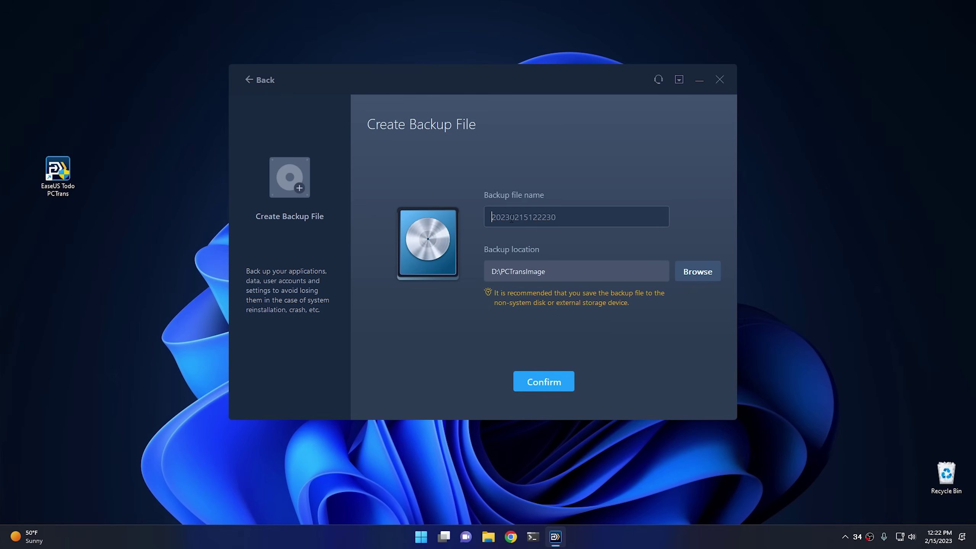
text(downgrade)
click(538, 382)
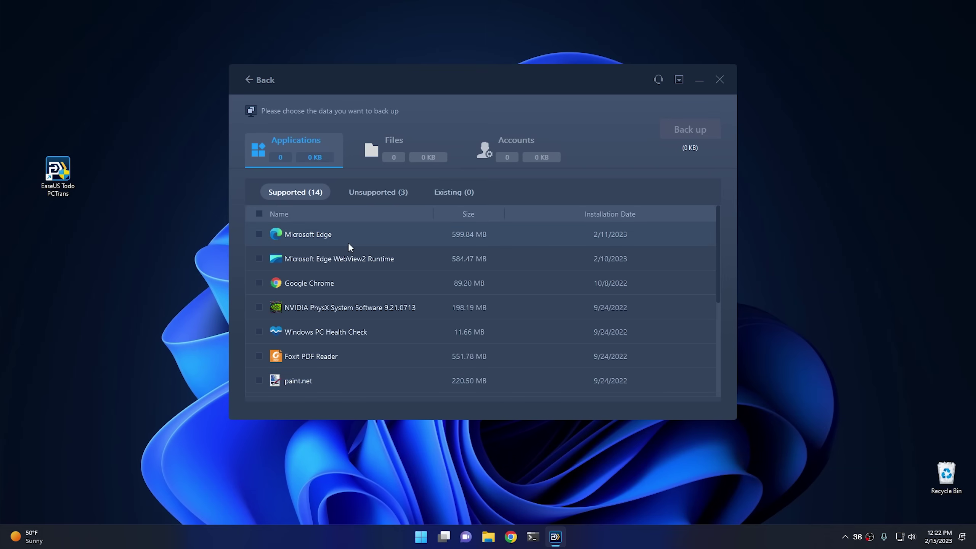
- Select all supported applications for the backup except OBS Studio
scroll(347, 243, down, 3)
scroll(347, 242, up, 3)
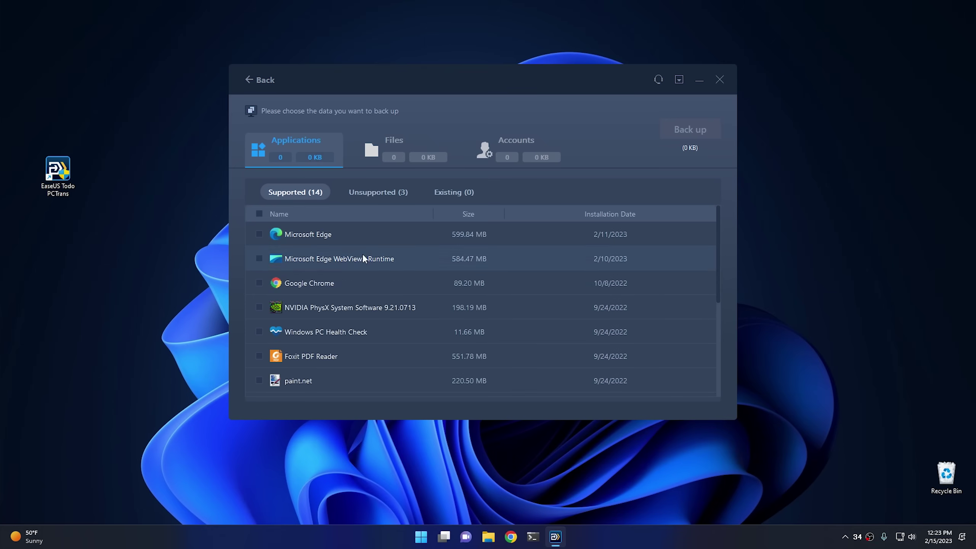
click(373, 193)
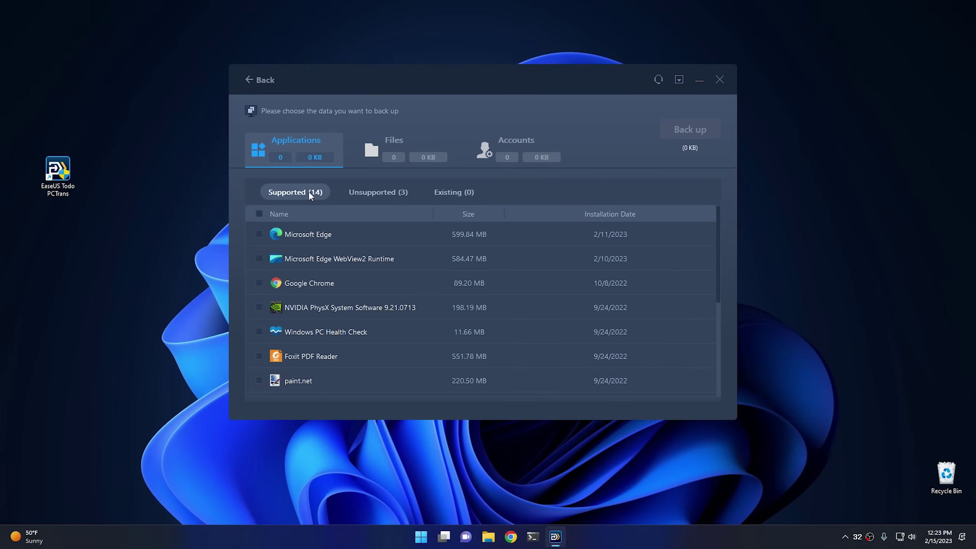
click(259, 214)
scroll(307, 244, down, 5)
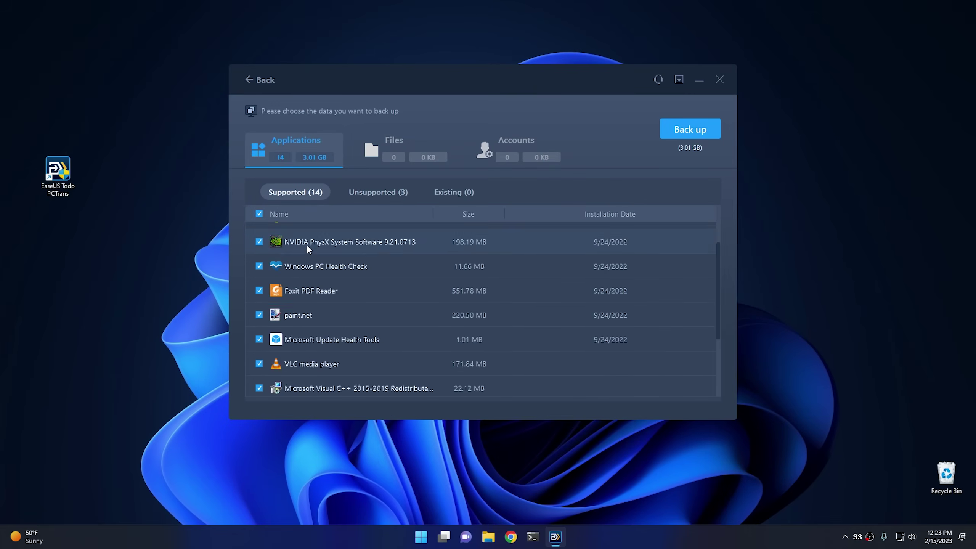
scroll(303, 289, up, 5)
scroll(307, 284, down, 3)
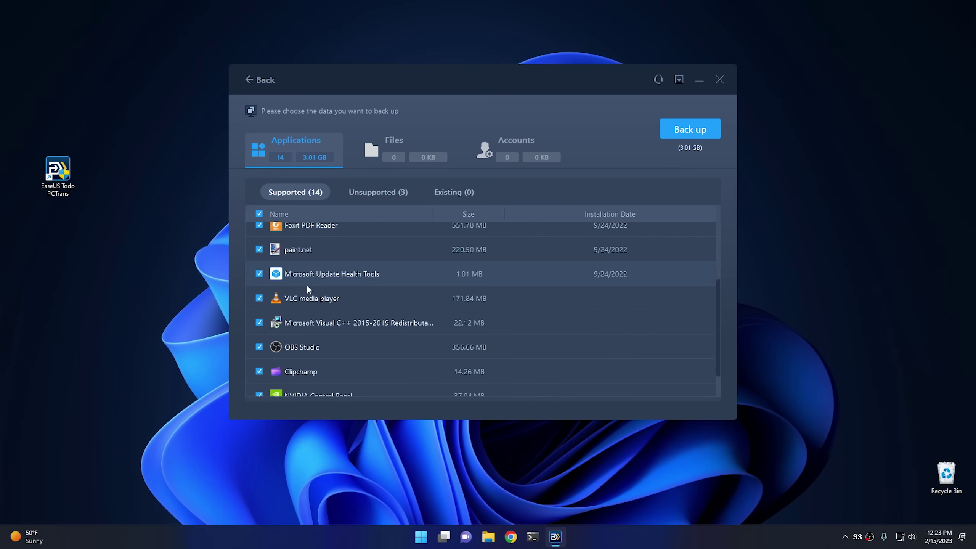
click(259, 347)
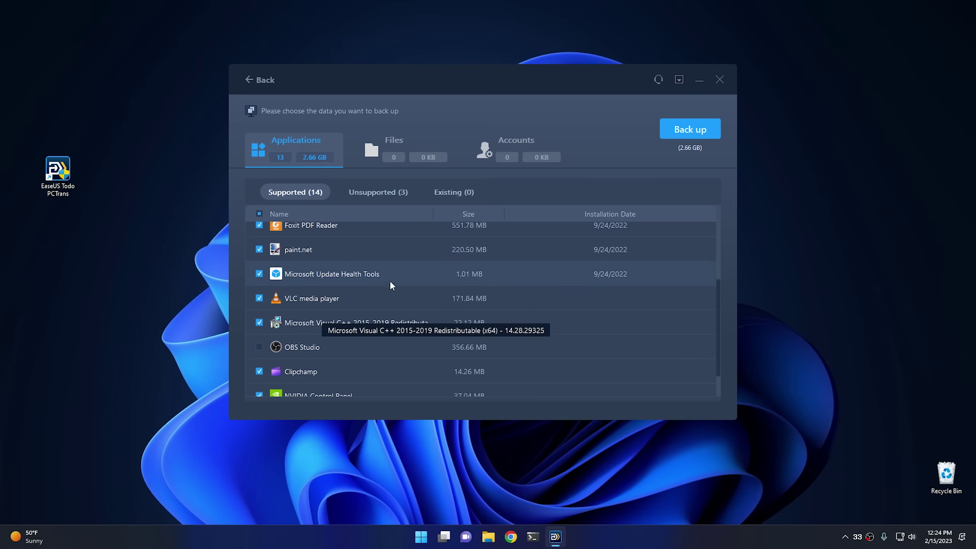
scroll(391, 279, up, 3)
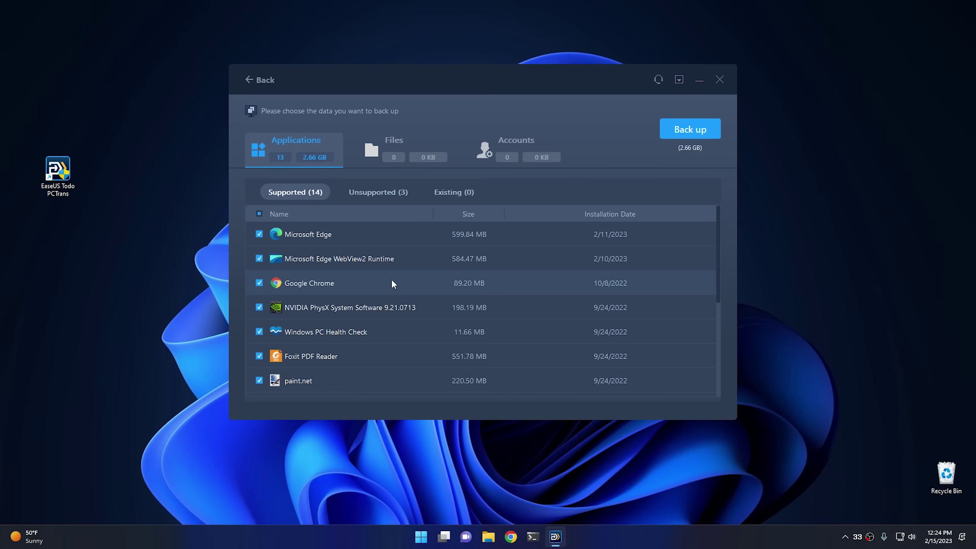
- Include the CyberCPU folder on Local Disk (C:) with all its subfolders in the files to back up
click(395, 143)
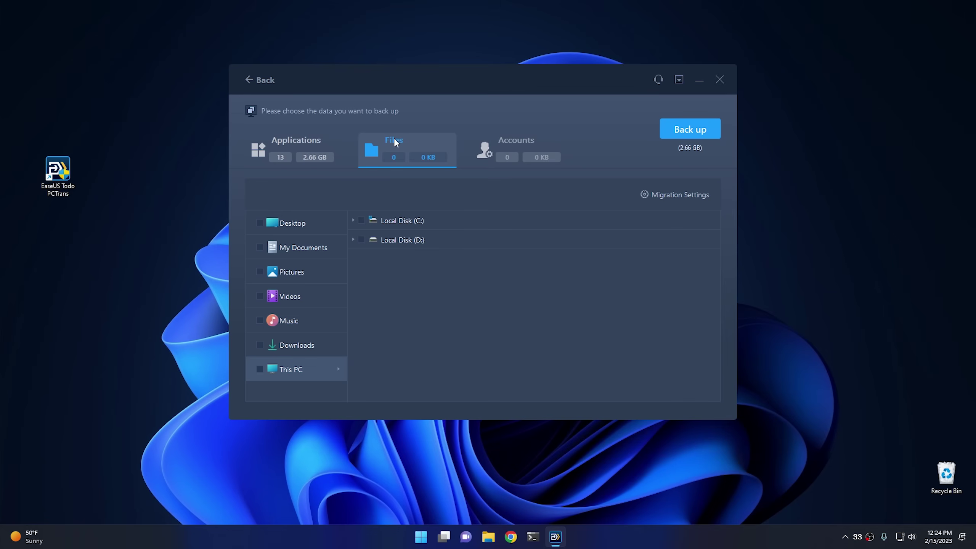
click(353, 220)
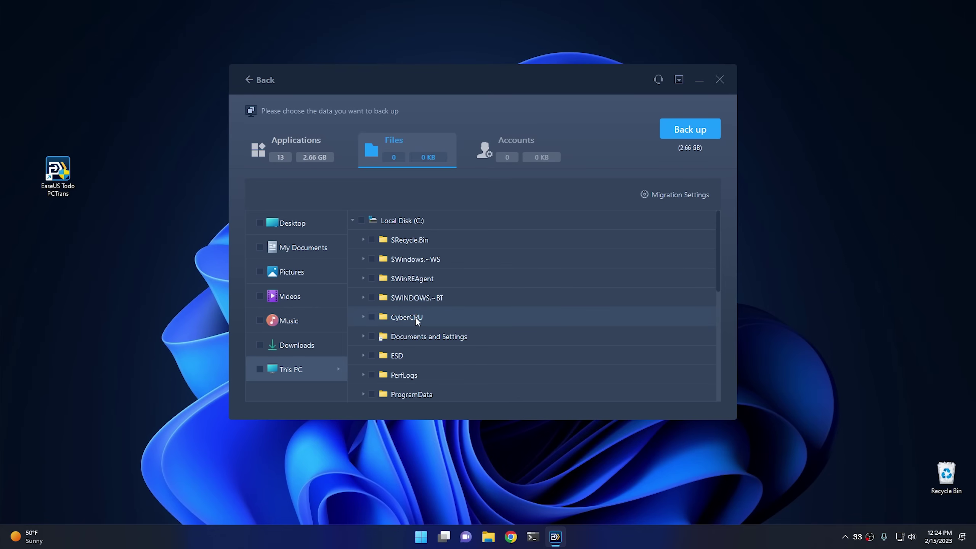
click(362, 317)
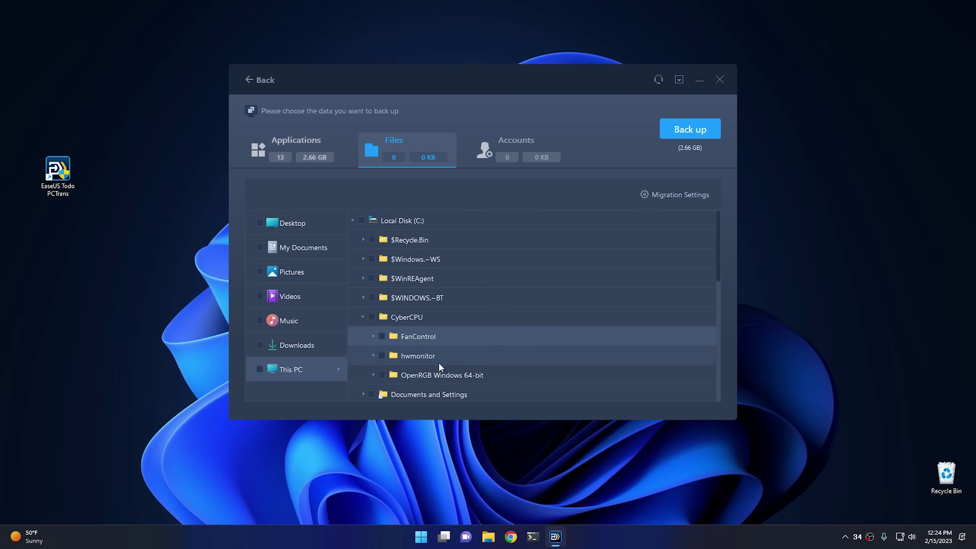
click(439, 377)
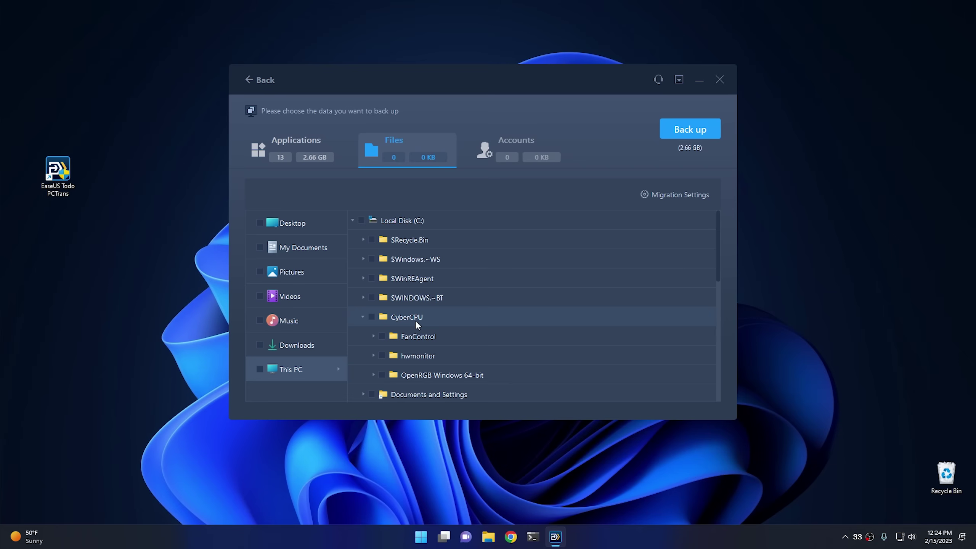
click(371, 317)
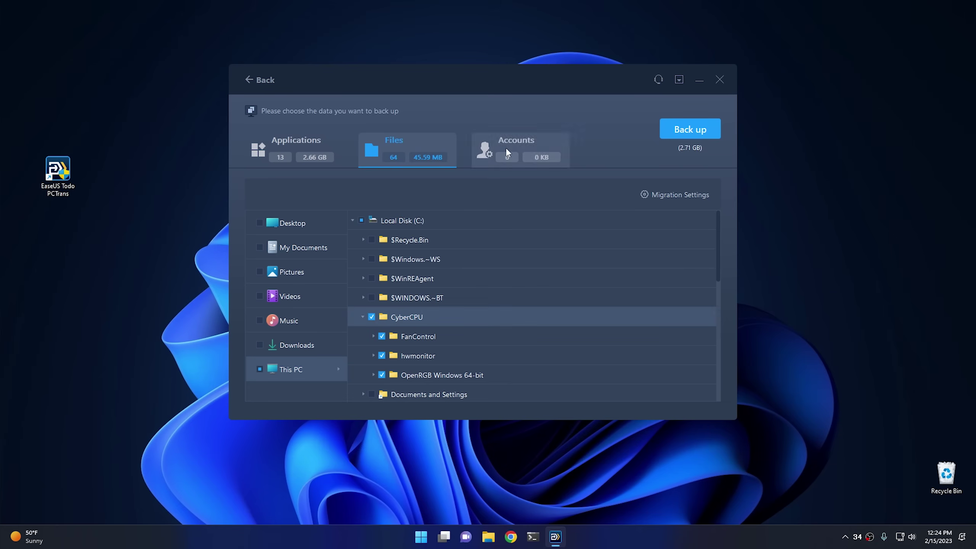
- Include the local user account in the backup and authorize it with the account's login password
click(503, 136)
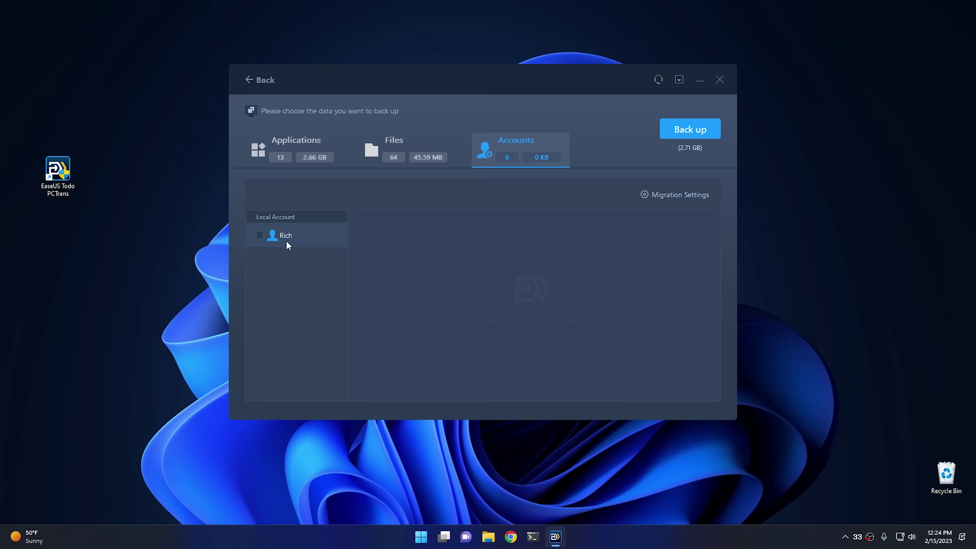
click(259, 235)
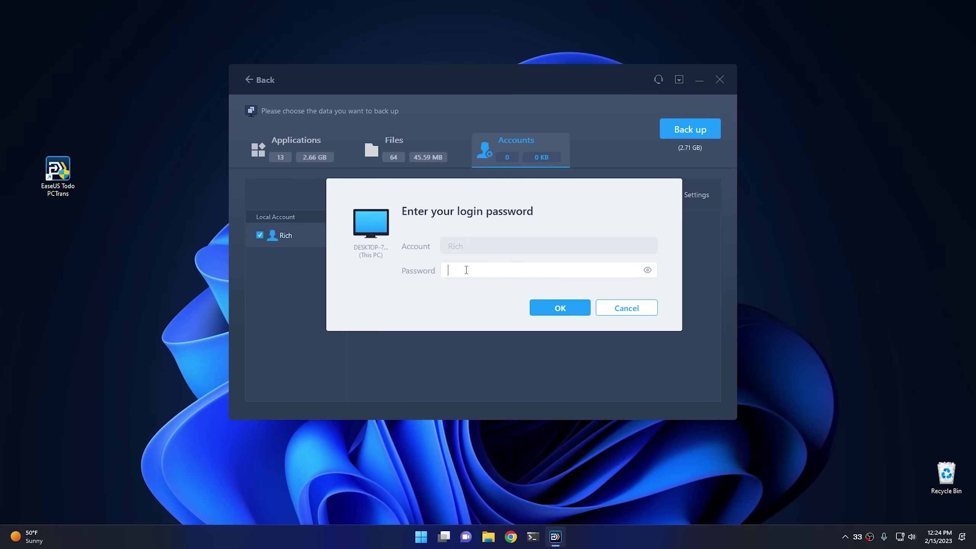
click(547, 307)
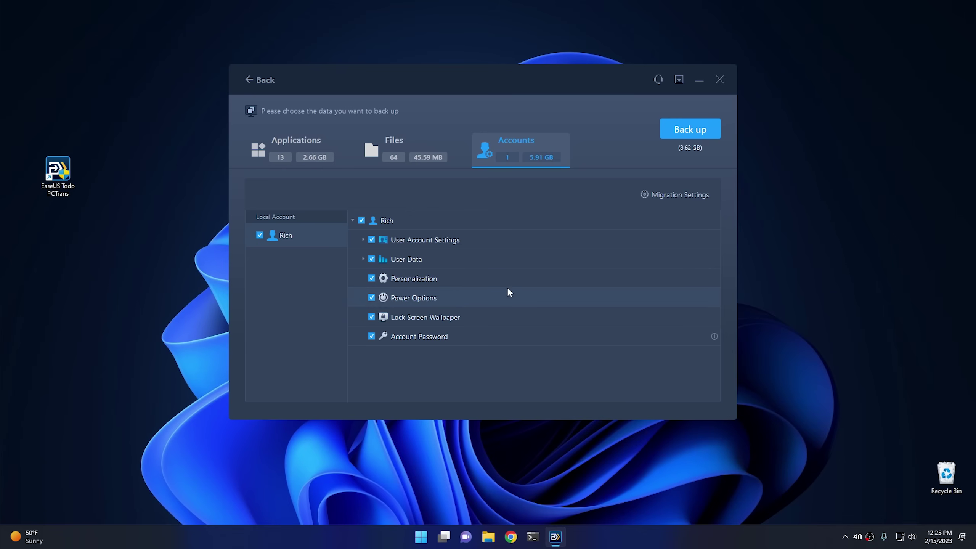
- Back up the selected applications, files and account, and close EaseUS Todo PCTrans when the backup completes
click(683, 131)
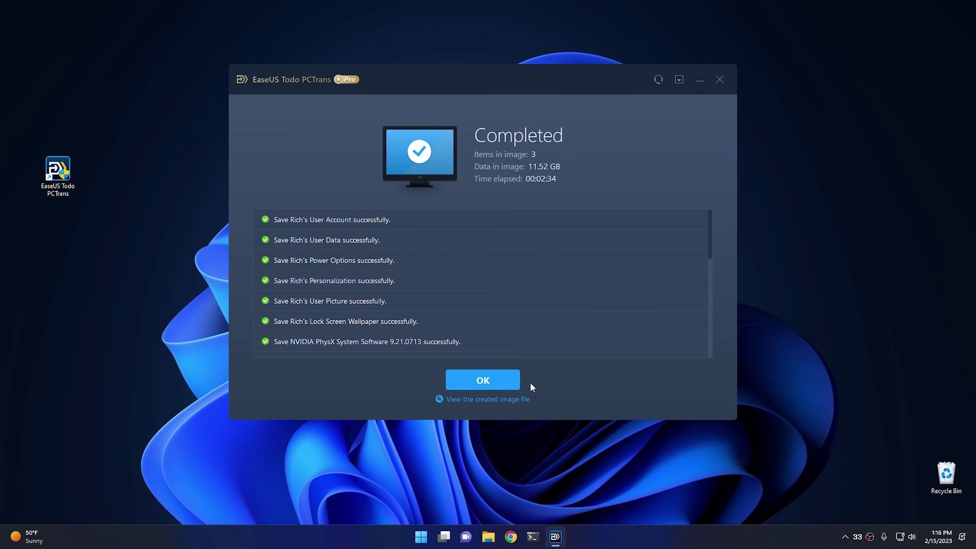
click(483, 380)
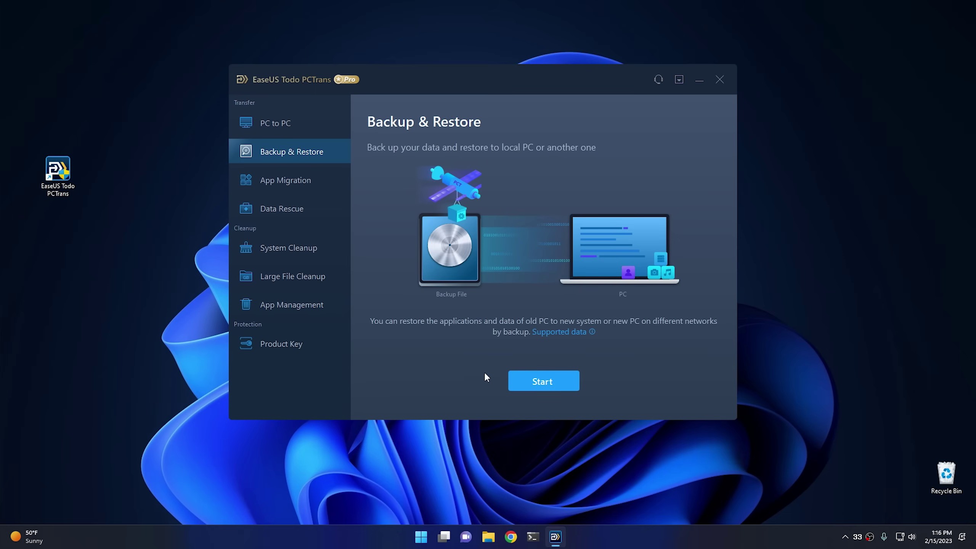
click(720, 80)
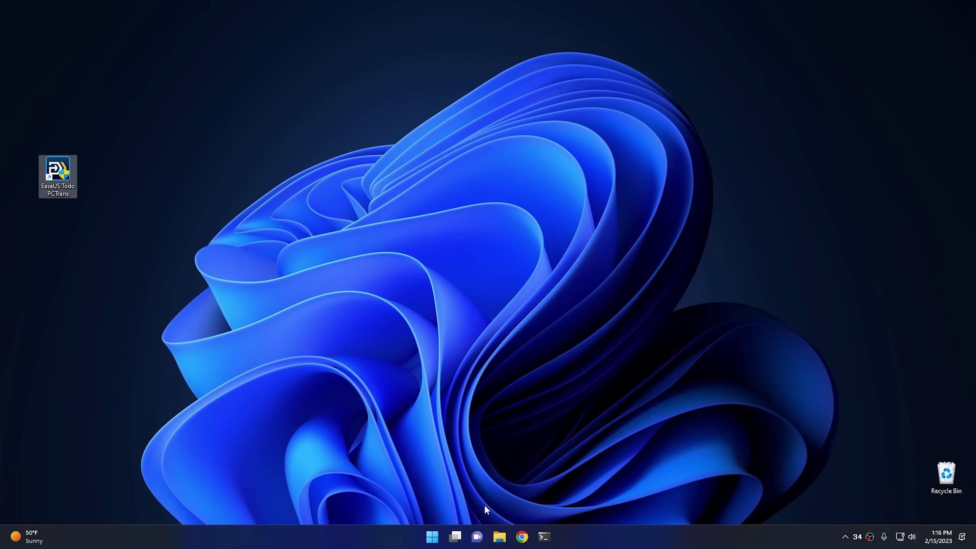
- Open Local Disk (D:) in File Explorer and select the PCTransImage folder
click(500, 538)
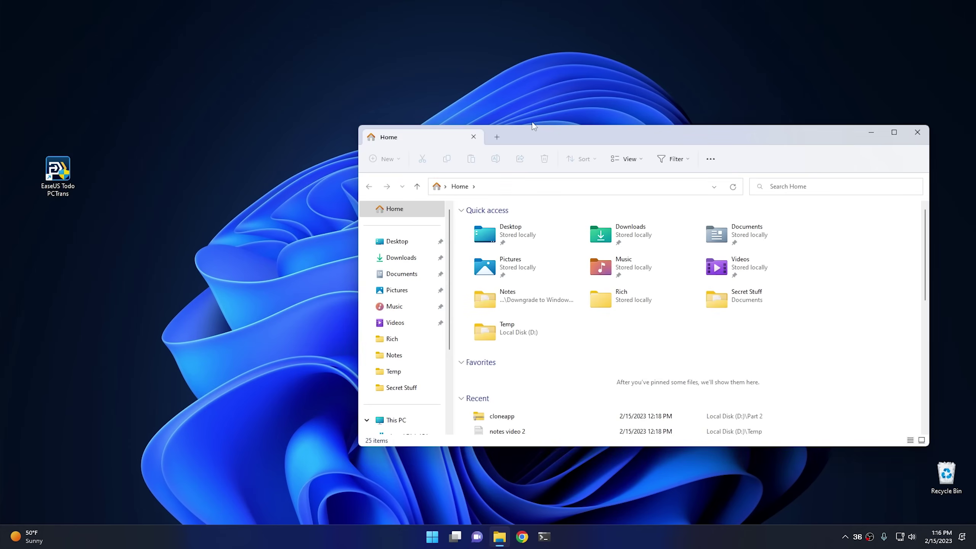
drag(547, 132, 543, 38)
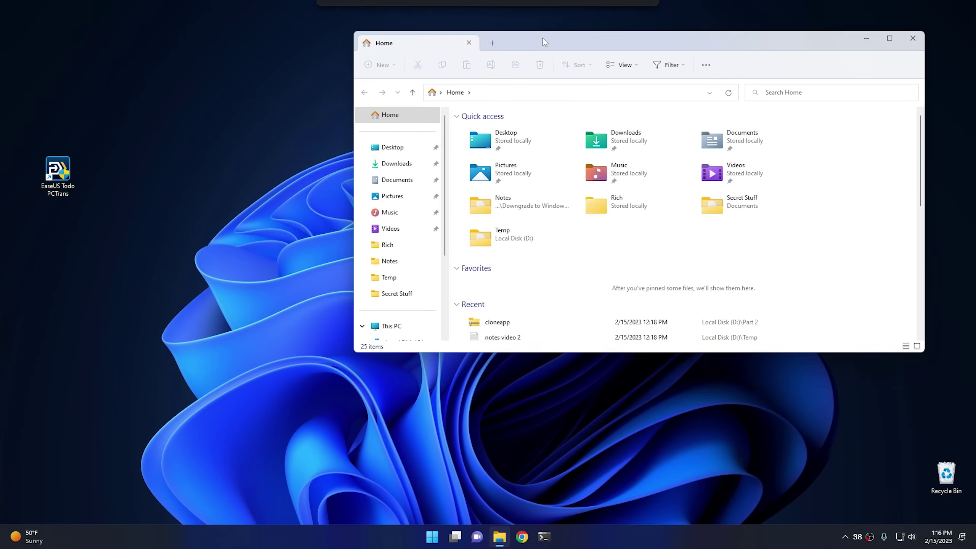
click(389, 326)
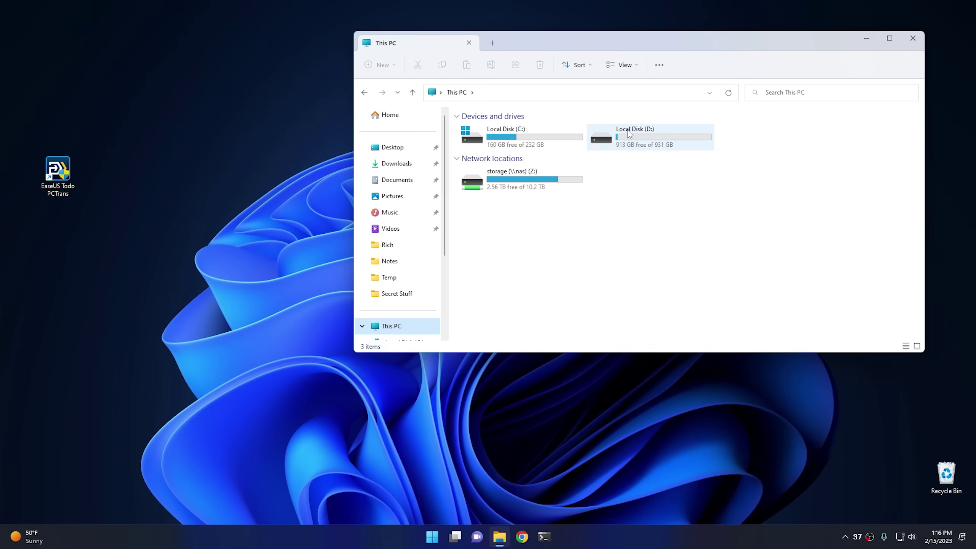
double_click(648, 142)
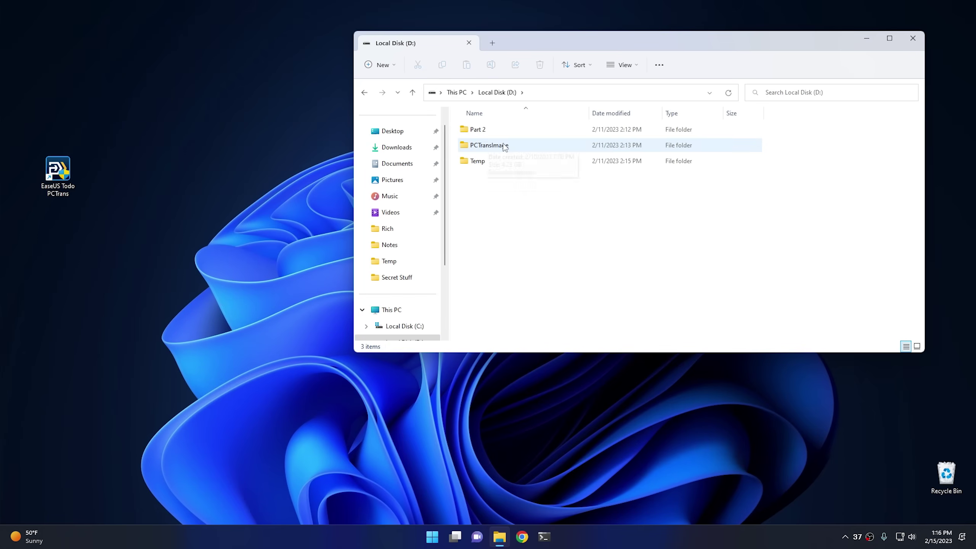
mouse_move(488, 149)
click(493, 149)
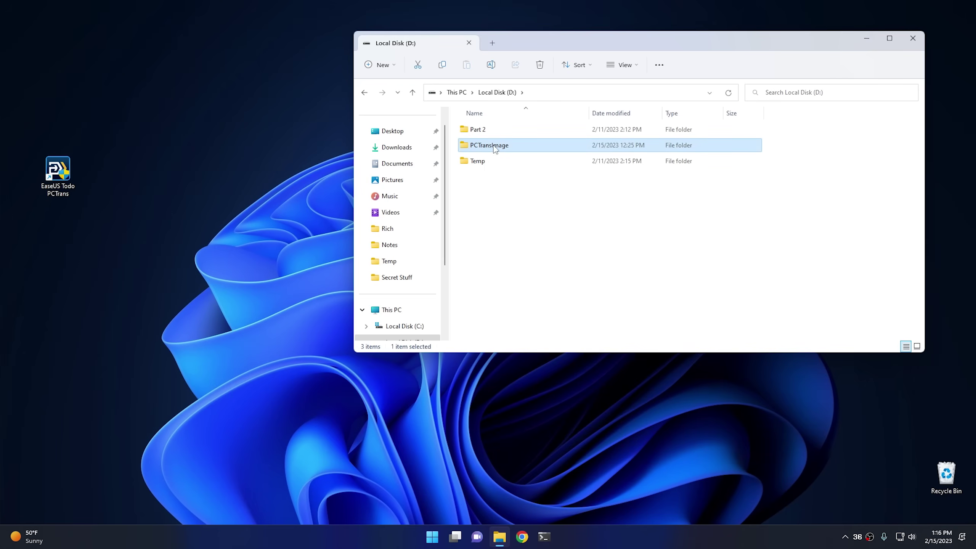
- Create a folder named Backup on Local Disk (D:) and open it
right_click(487, 213)
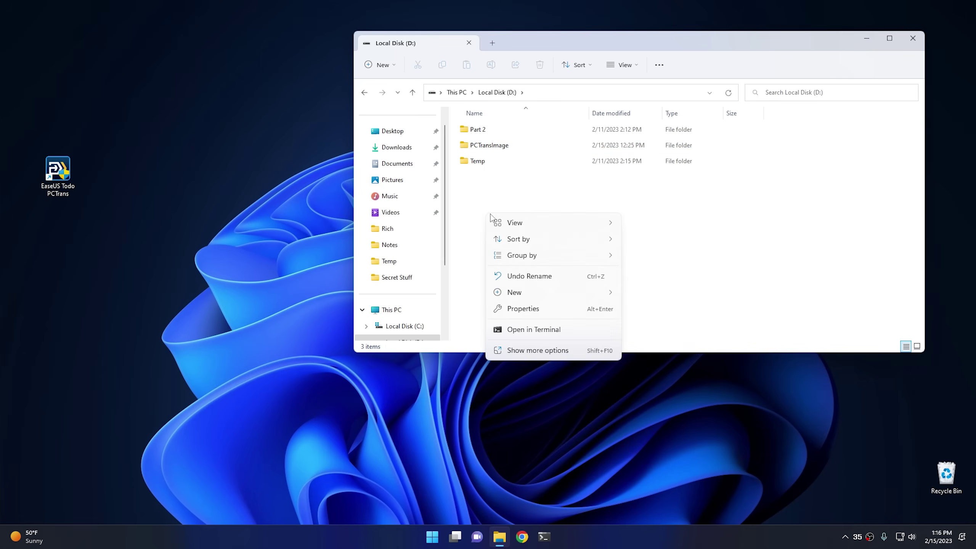
mouse_move(515, 295)
click(653, 297)
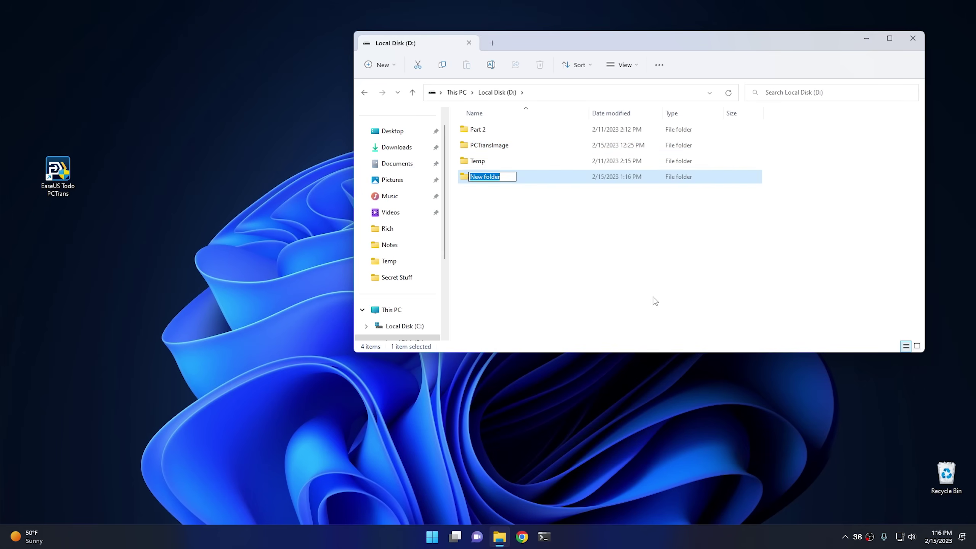
text(Backup)
key(Return)
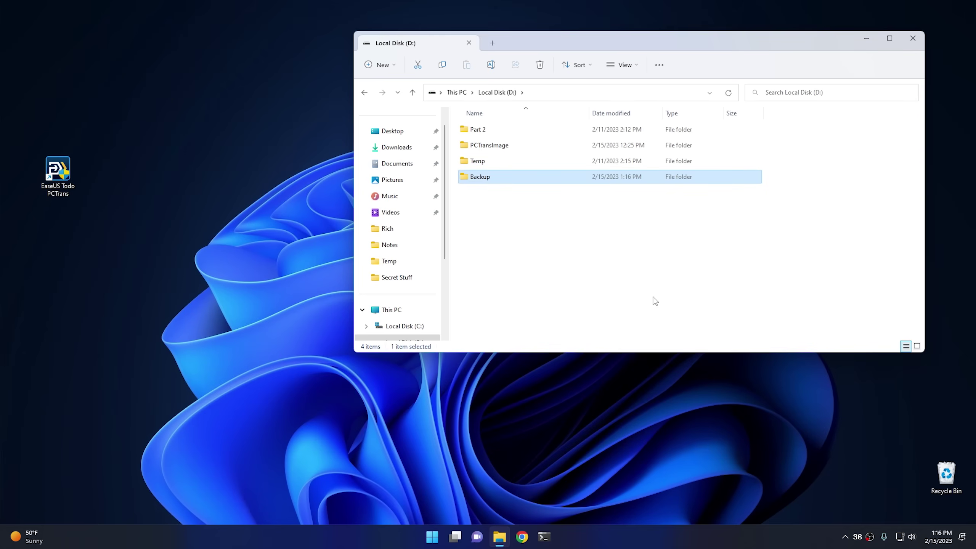
double_click(489, 179)
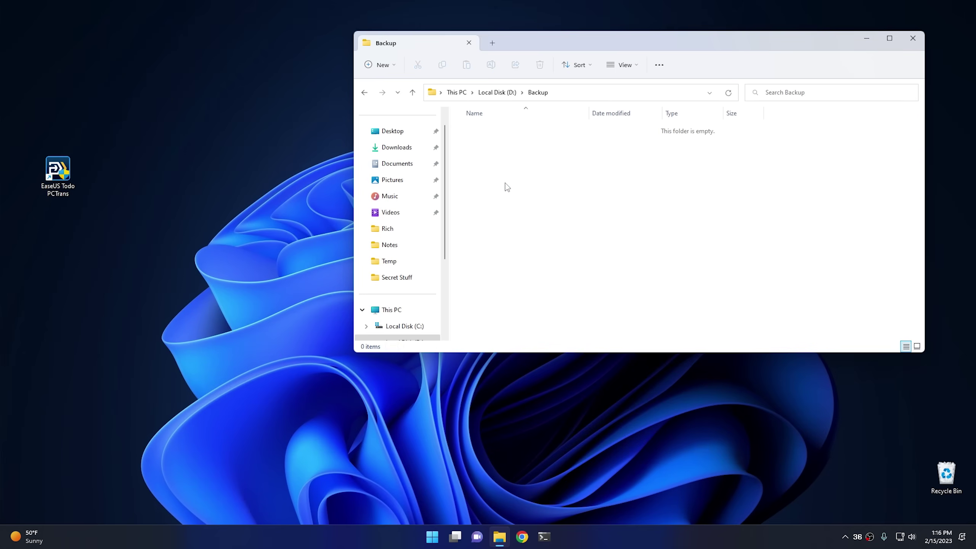
- Copy the CyberCPU folder from Local Disk (C:) into D:\Backup using a second File Explorer window placed beside the first
middle_click(499, 538)
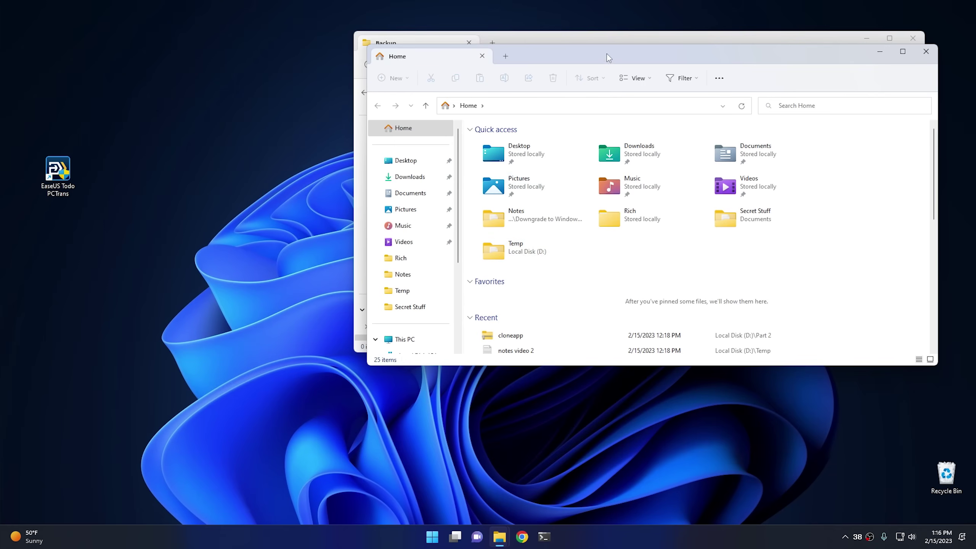
drag(617, 52, 272, 198)
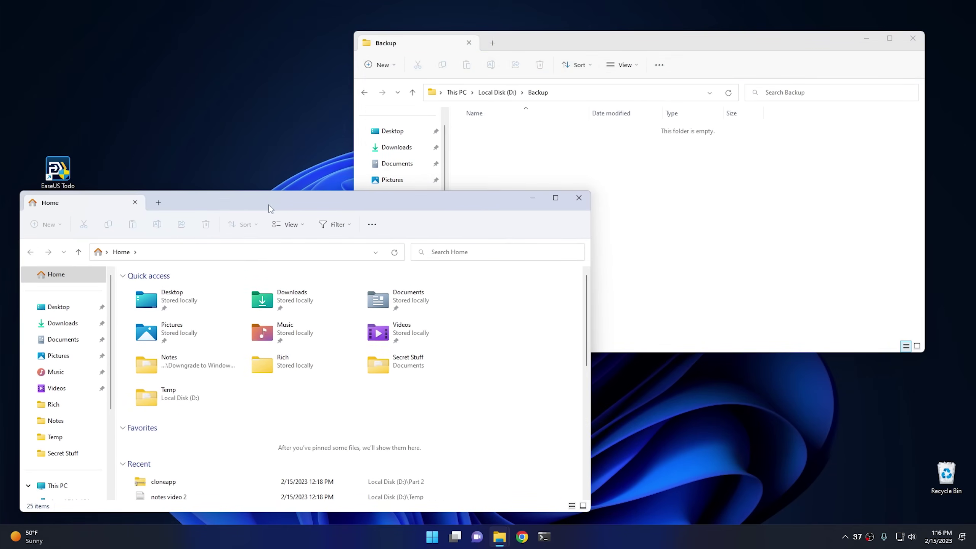
click(66, 484)
double_click(188, 302)
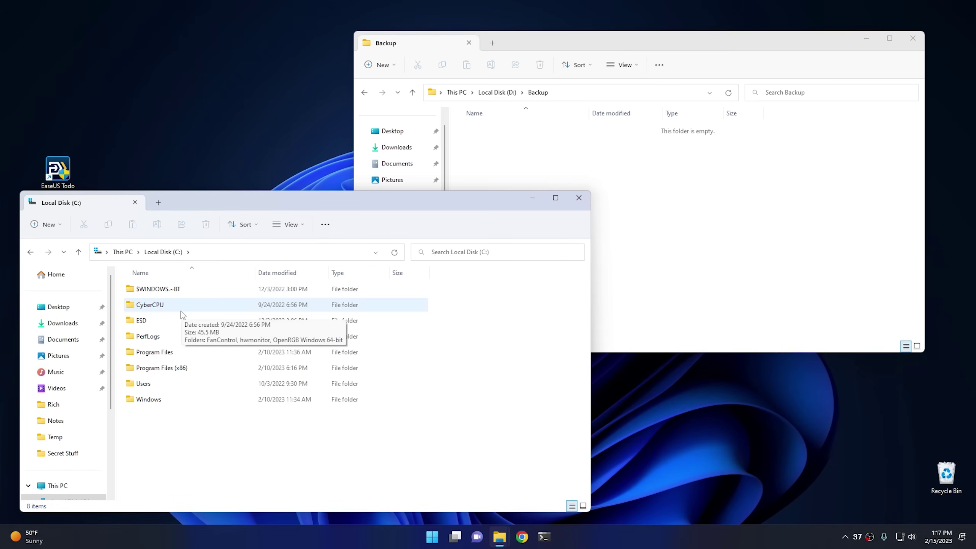
click(151, 306)
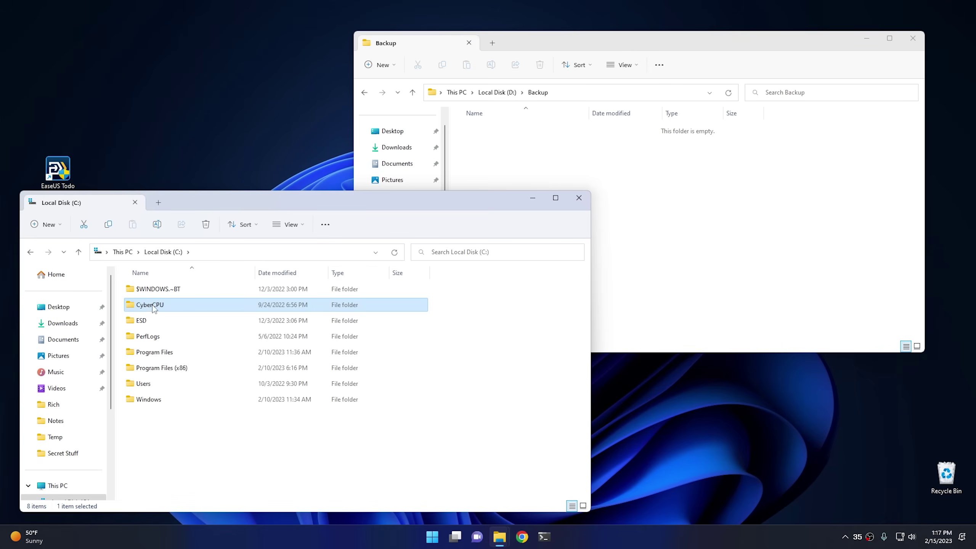
mouse_move(156, 310)
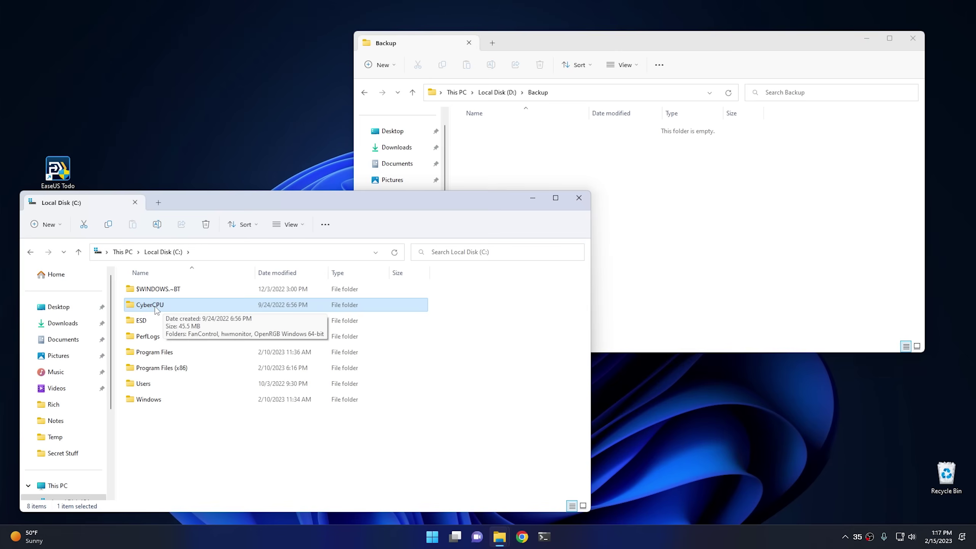
drag(156, 310, 618, 176)
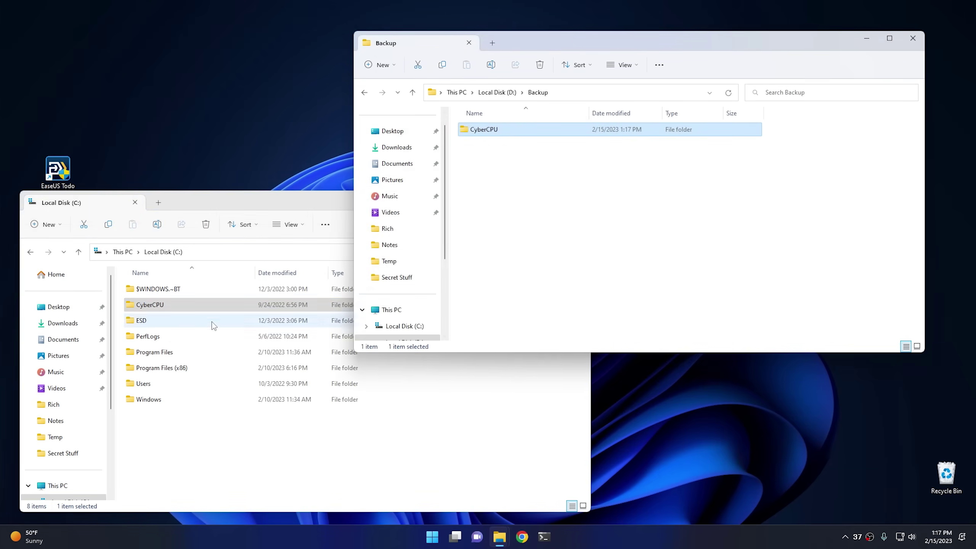
- Copy the Public folder and the user's profile folder from C:\Users into D:\Backup, granting administrator permission for all current items
double_click(145, 386)
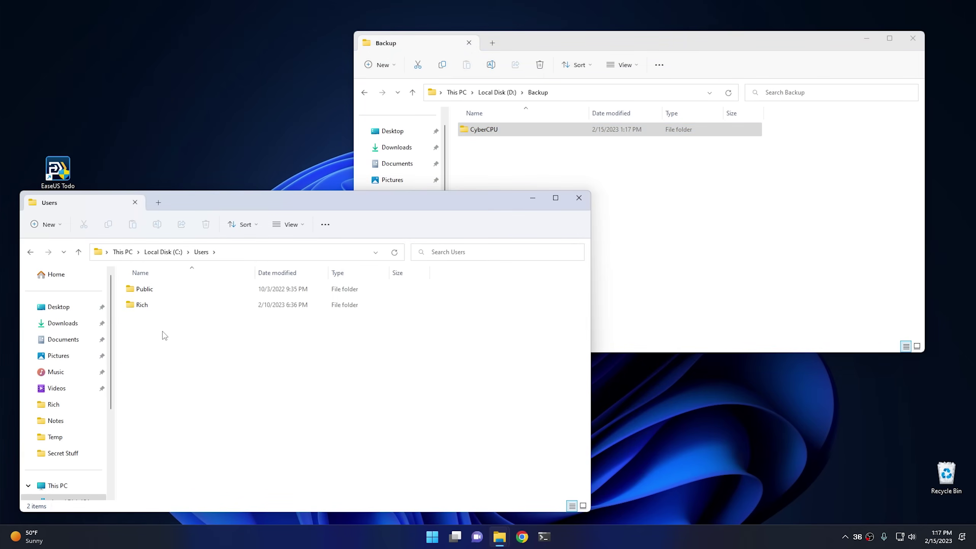
click(147, 308)
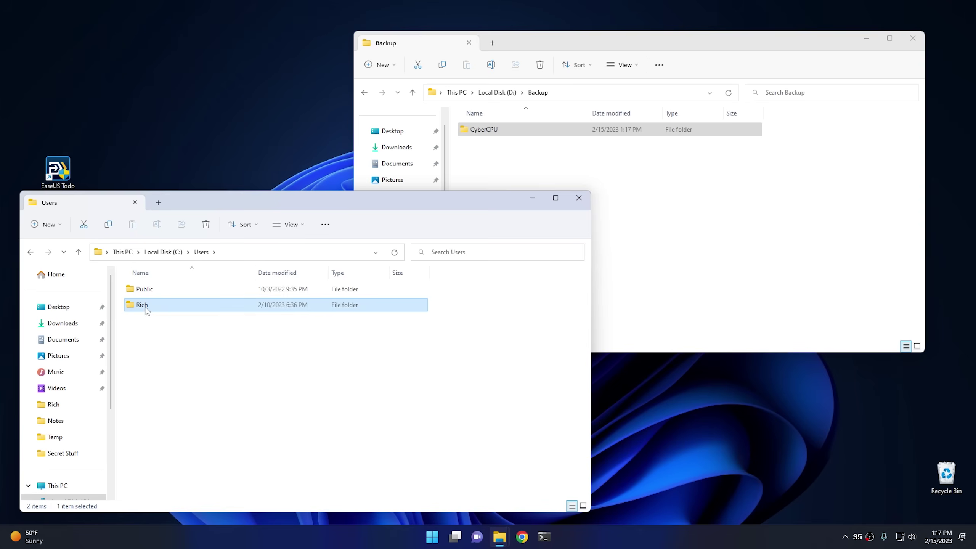
click(153, 290)
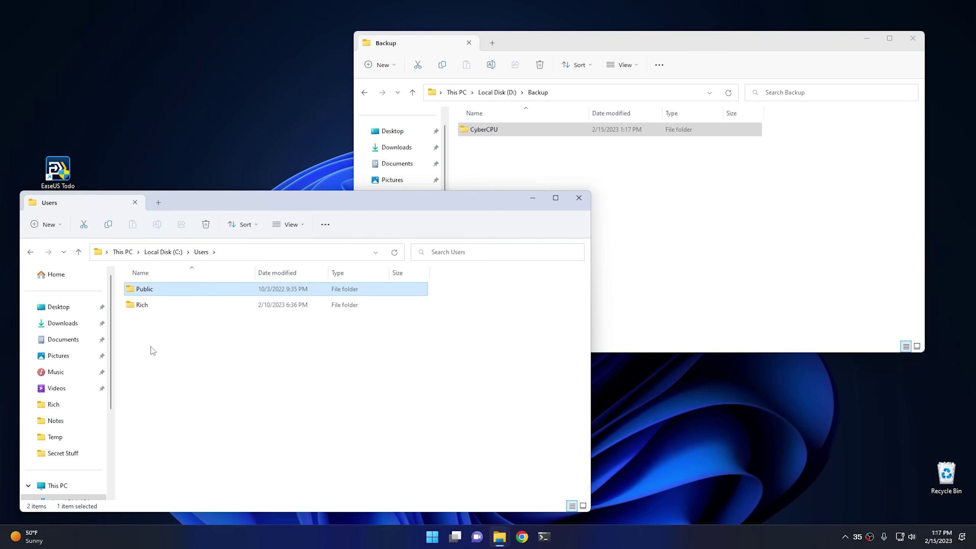
click(149, 305)
key(F2)
ctrl+click(148, 291)
drag(148, 291, 672, 245)
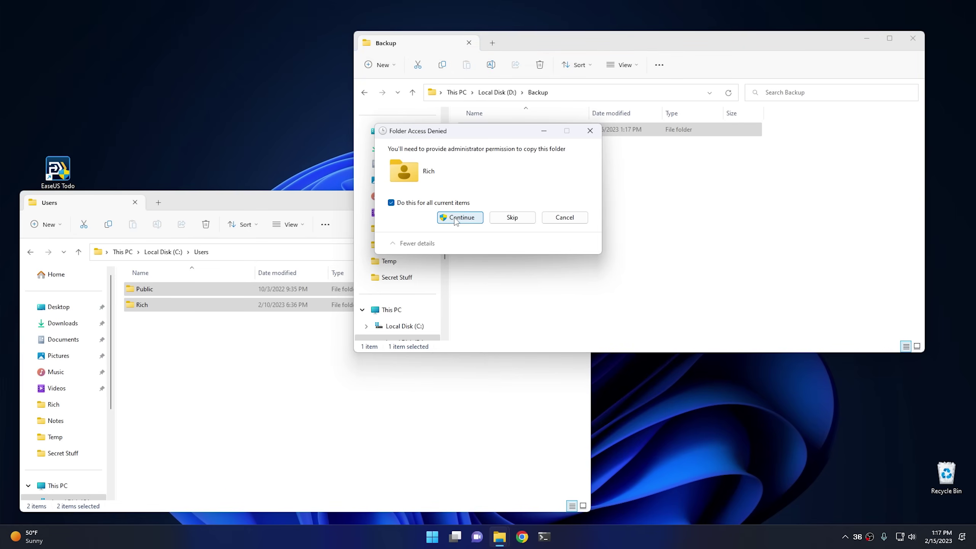
click(455, 218)
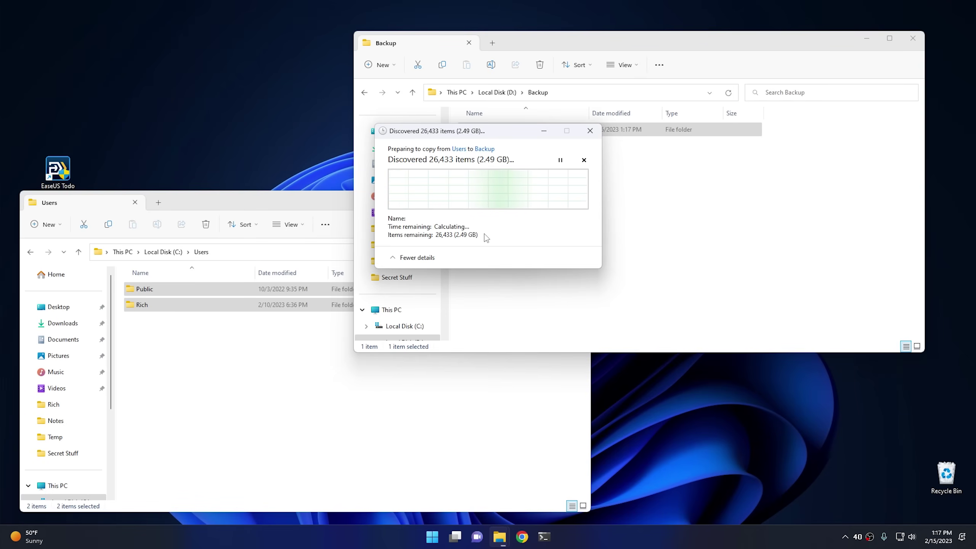
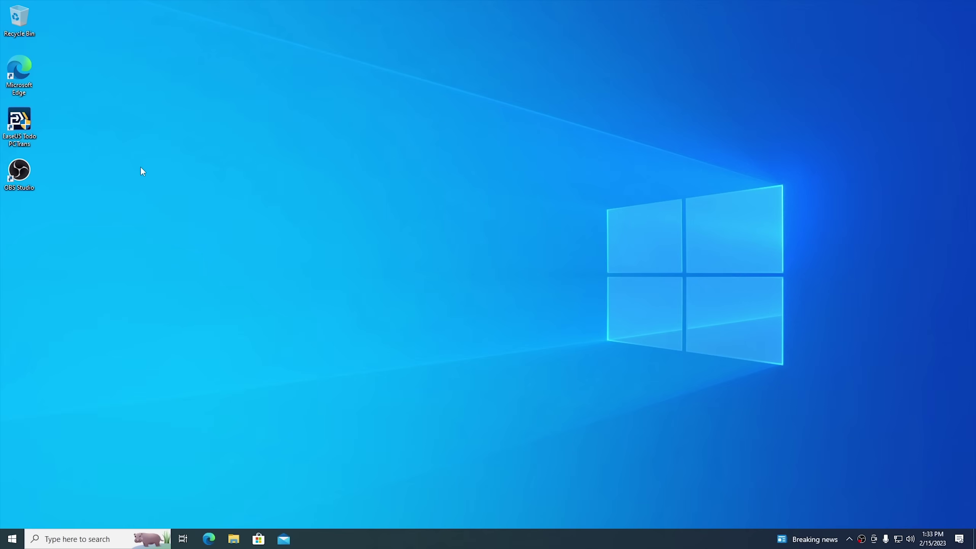
- Launch EaseUS Todo PCTrans on the Windows 10 desktop, allow it to make changes, and start Backup & Restore
double_click(22, 123)
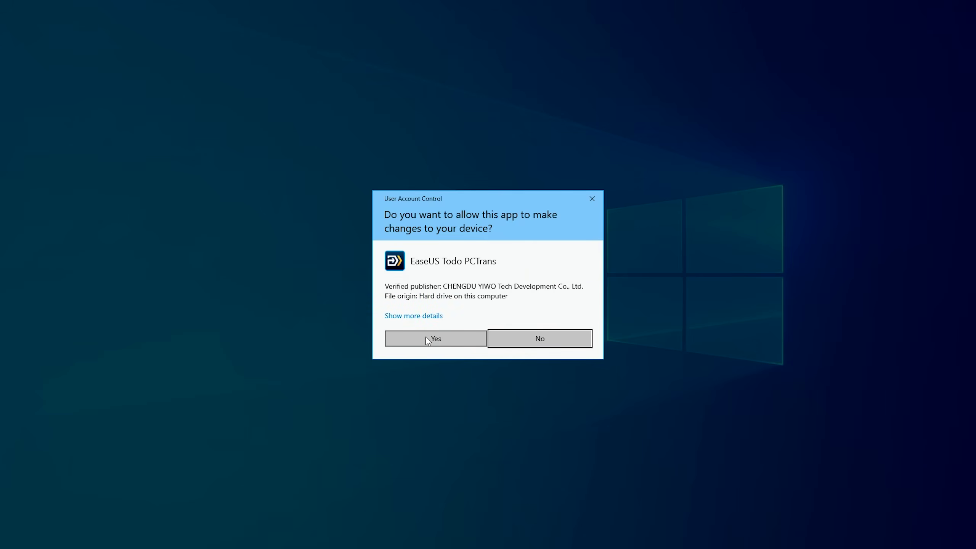
click(429, 337)
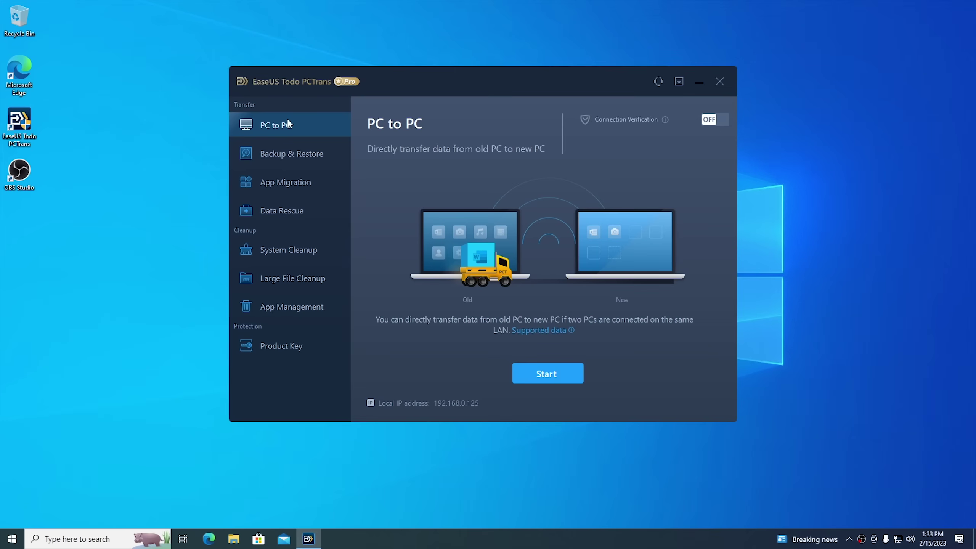
click(292, 153)
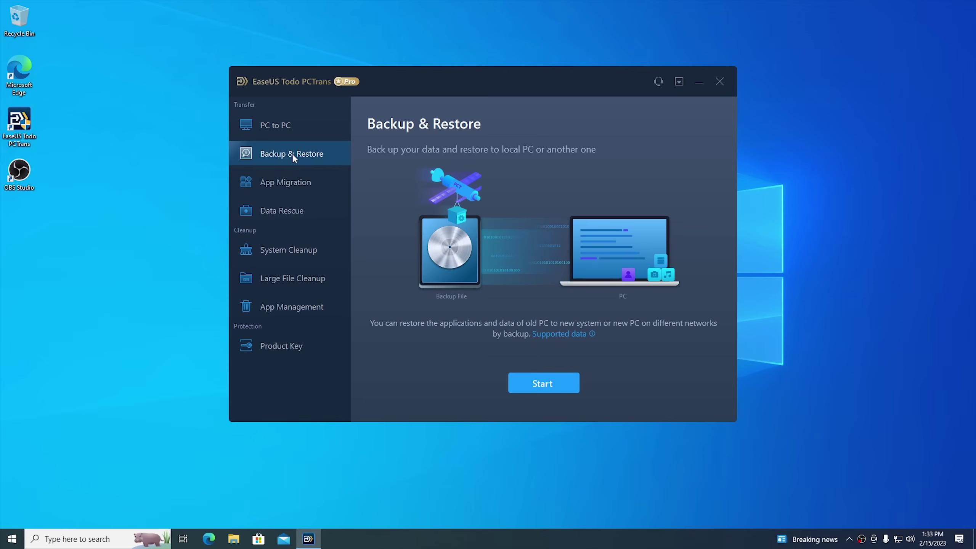
click(539, 384)
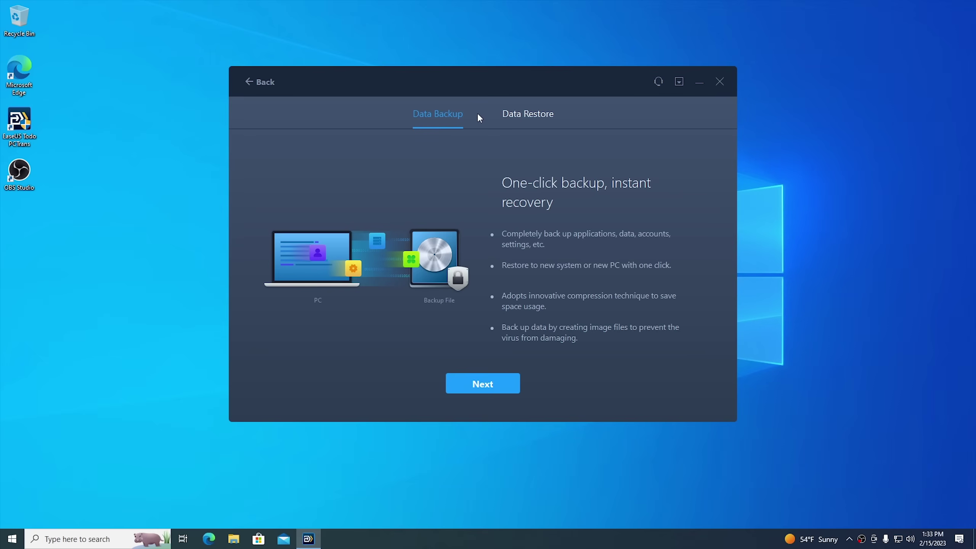
- Open the downgrade.PCT backup from D:\PCTransImage for data restore
click(524, 119)
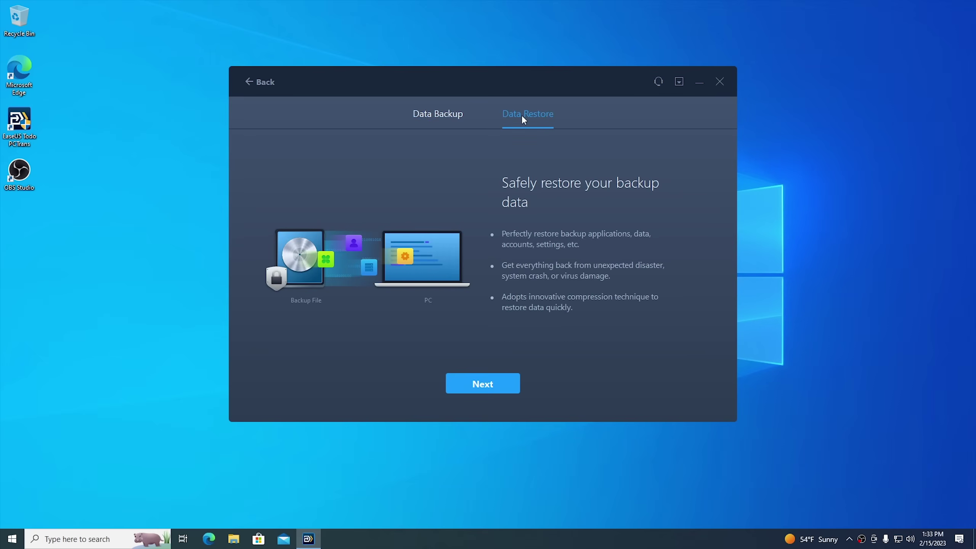
click(485, 383)
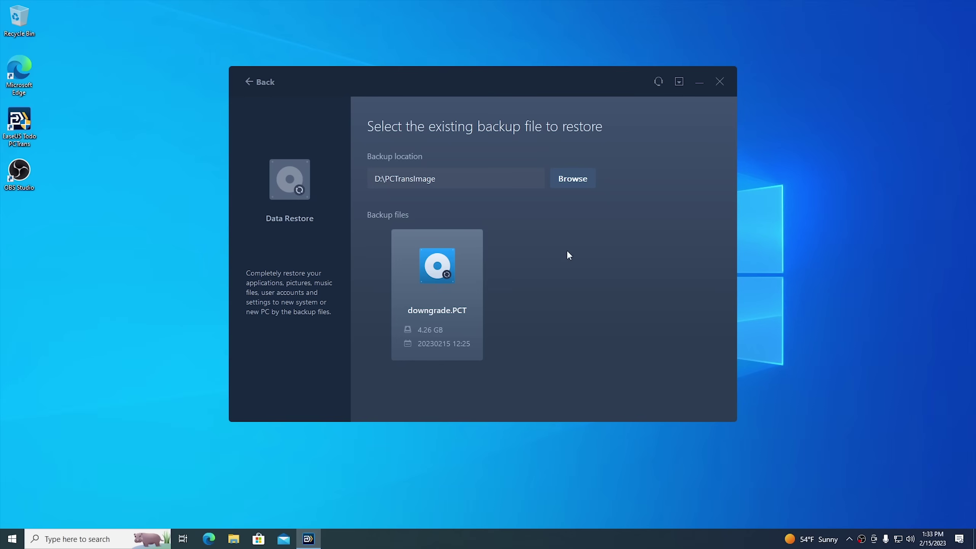
mouse_move(437, 276)
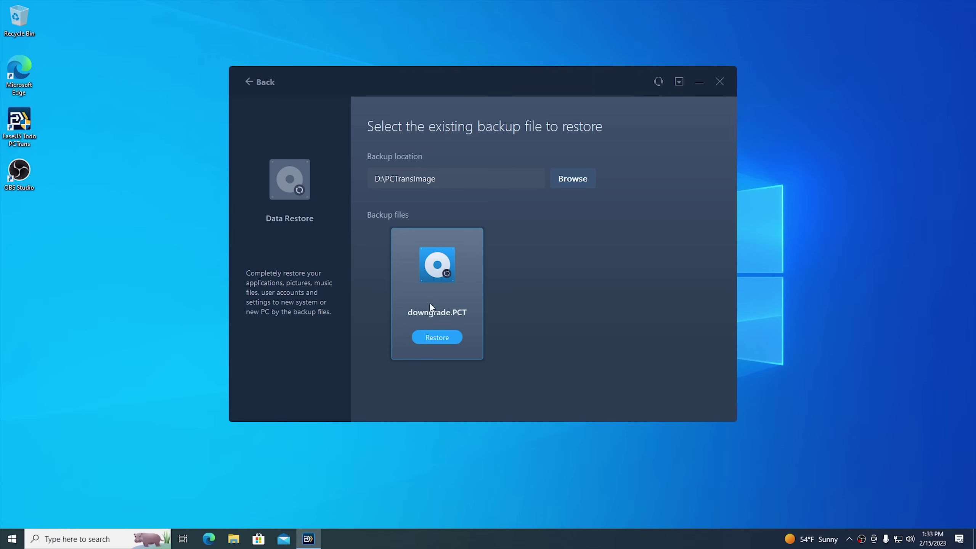
click(440, 338)
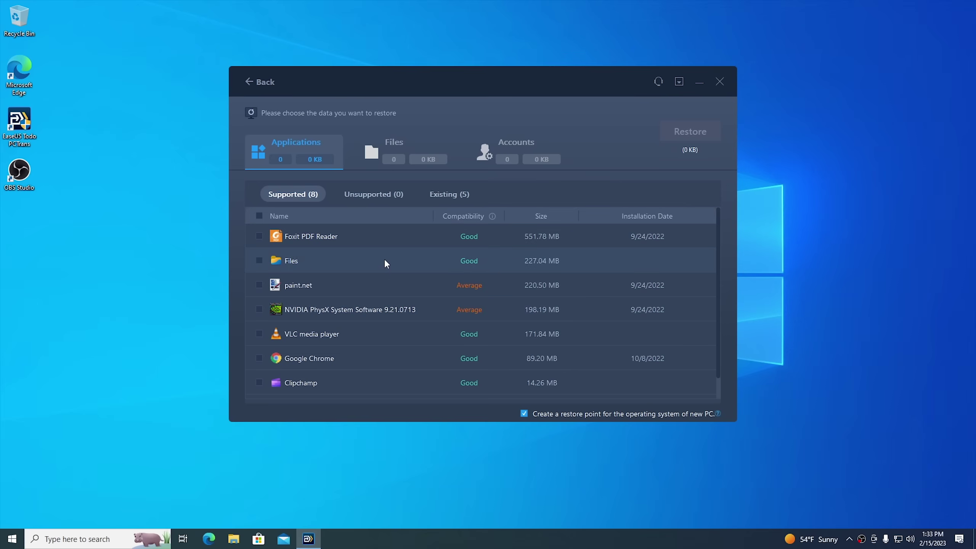
- Review the supported and existing applications in the backup
scroll(378, 237, down, 1)
scroll(366, 288, up, 1)
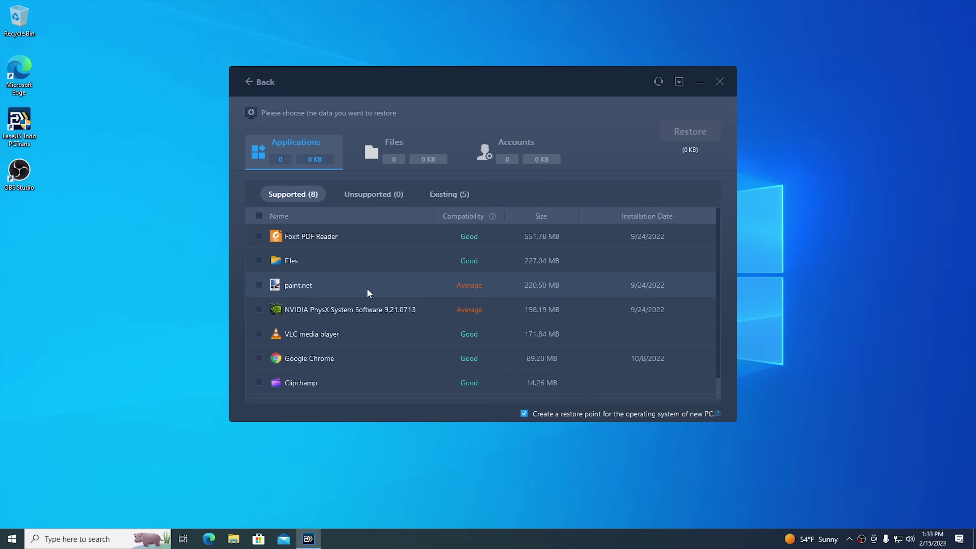
scroll(309, 269, down, 1)
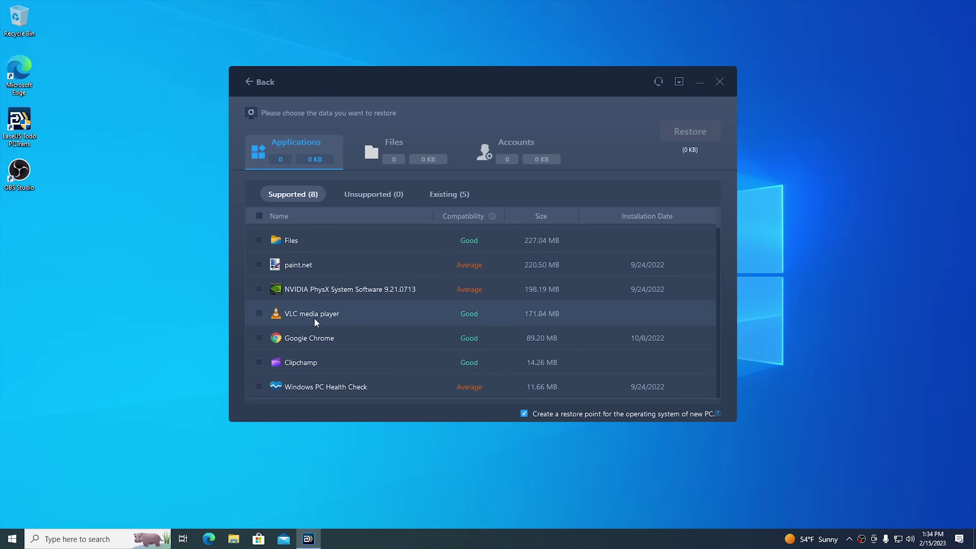
scroll(316, 316, up, 1)
click(454, 194)
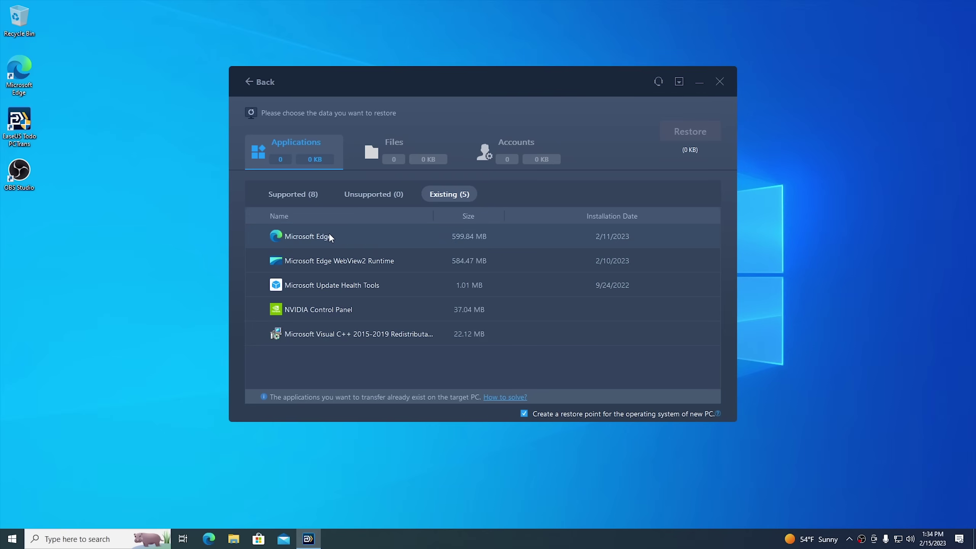
click(303, 198)
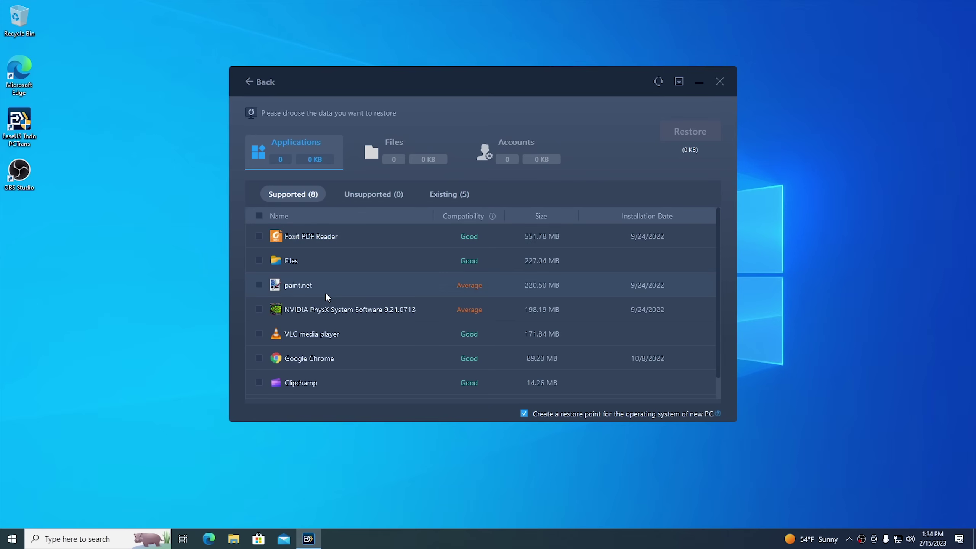
scroll(328, 296, down, 1)
scroll(327, 297, up, 1)
- Include the CyberCPU folder on Local Disk (C:) in the files to restore
click(414, 145)
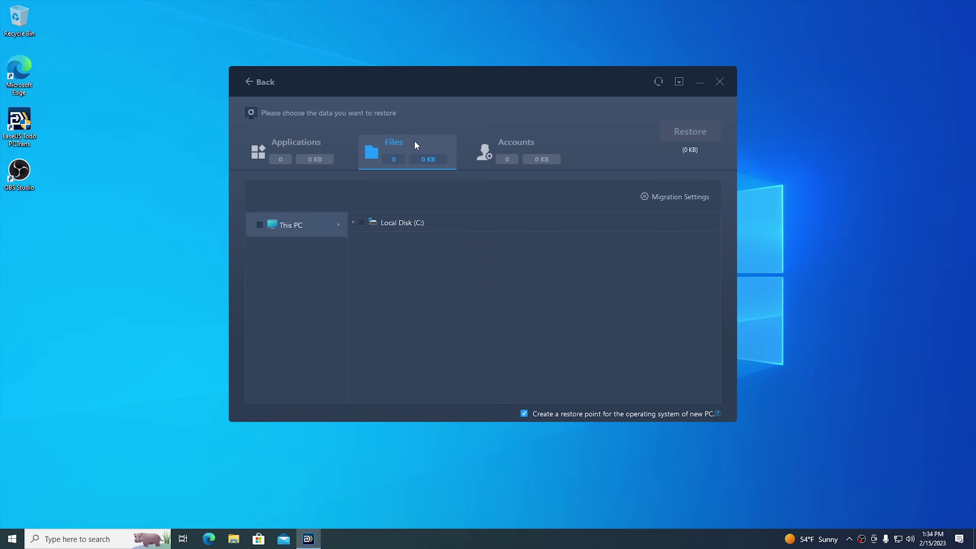
click(352, 223)
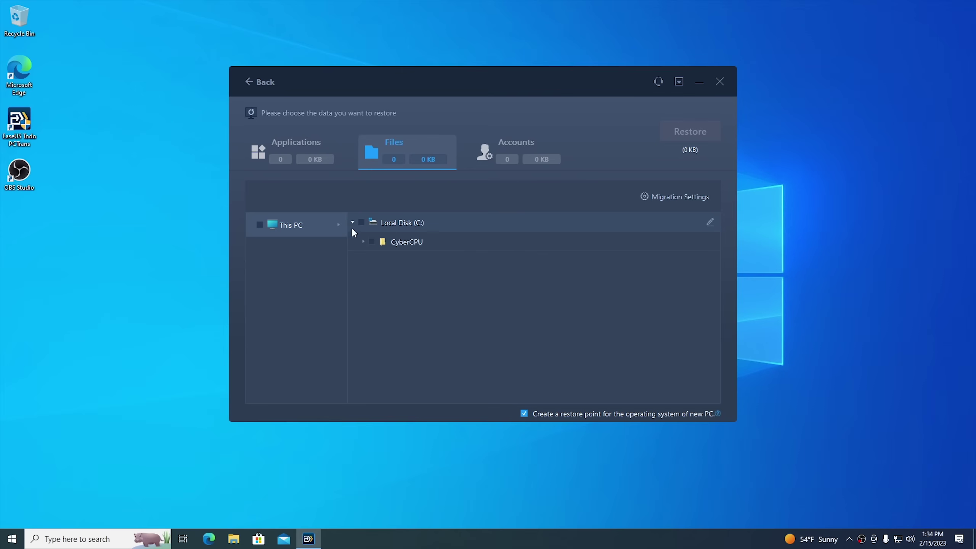
click(372, 242)
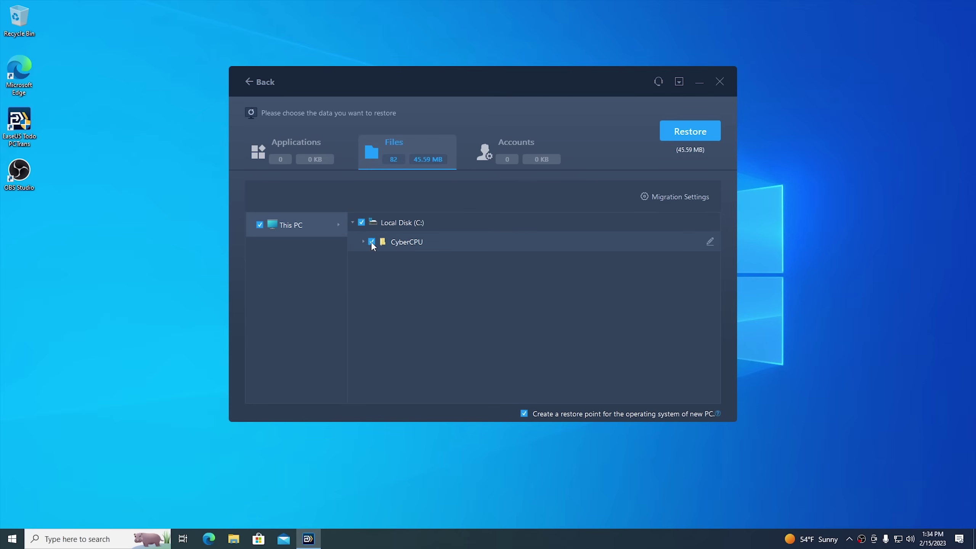
- Include the local user account in the selection and restore the selected files and account
click(516, 144)
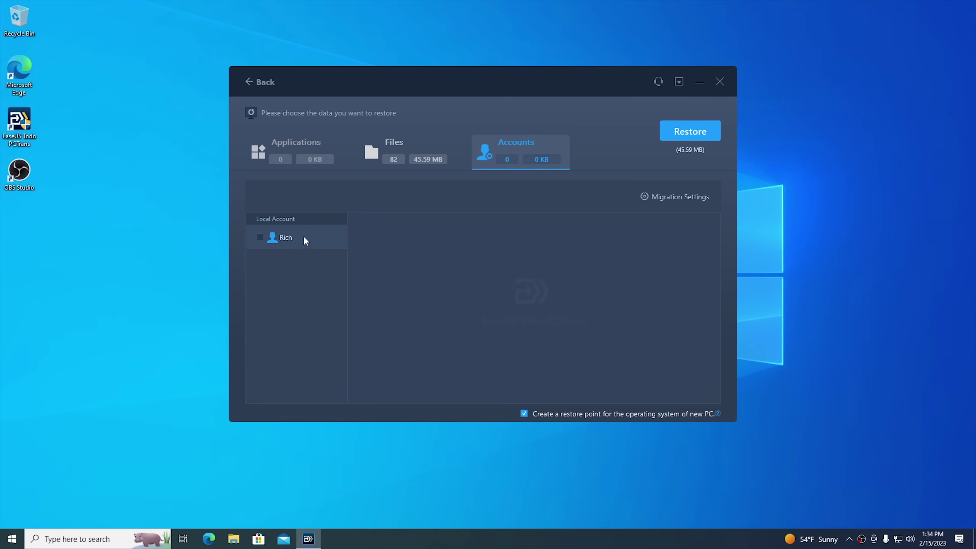
click(259, 237)
click(697, 127)
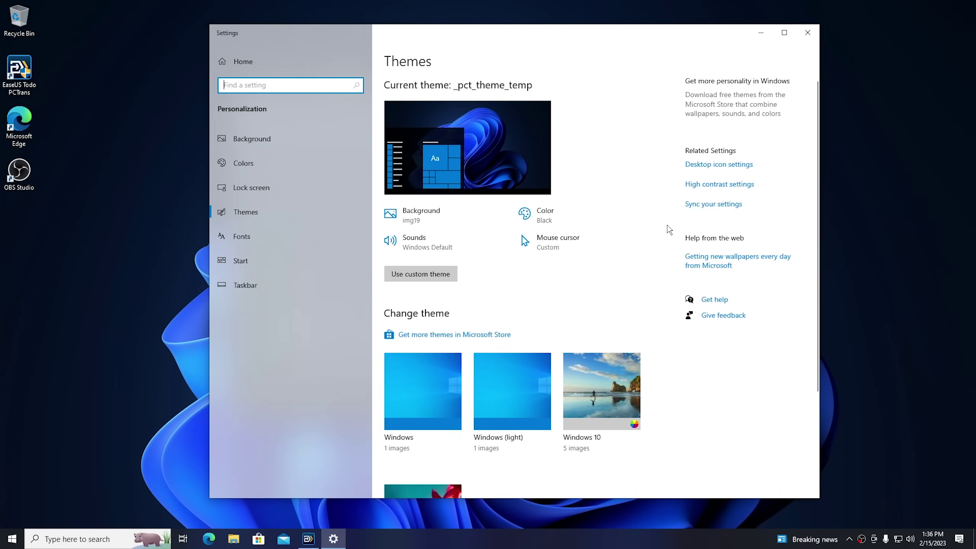
- Look through the restored theme settings, close Settings, and minimize the restore report window
scroll(660, 240, down, 3)
scroll(660, 240, up, 3)
click(807, 33)
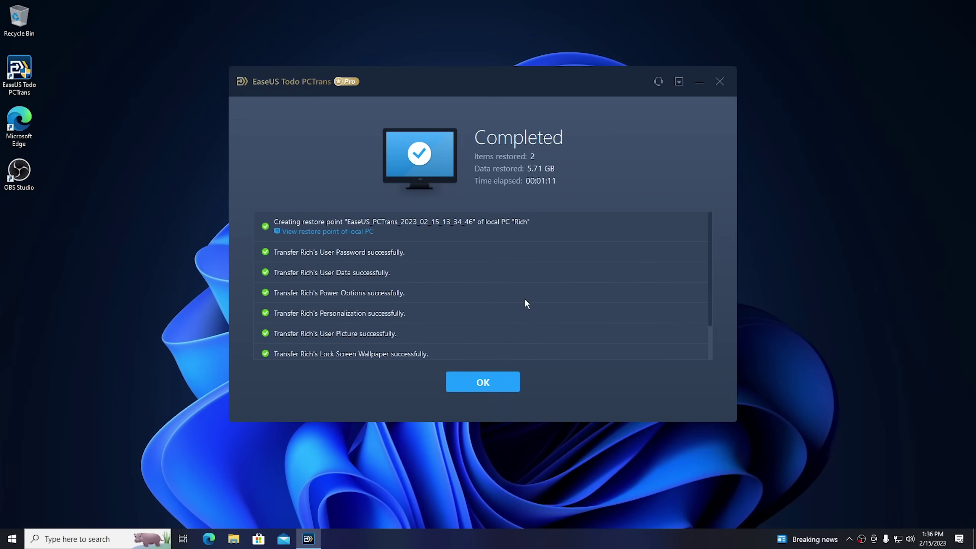
click(698, 81)
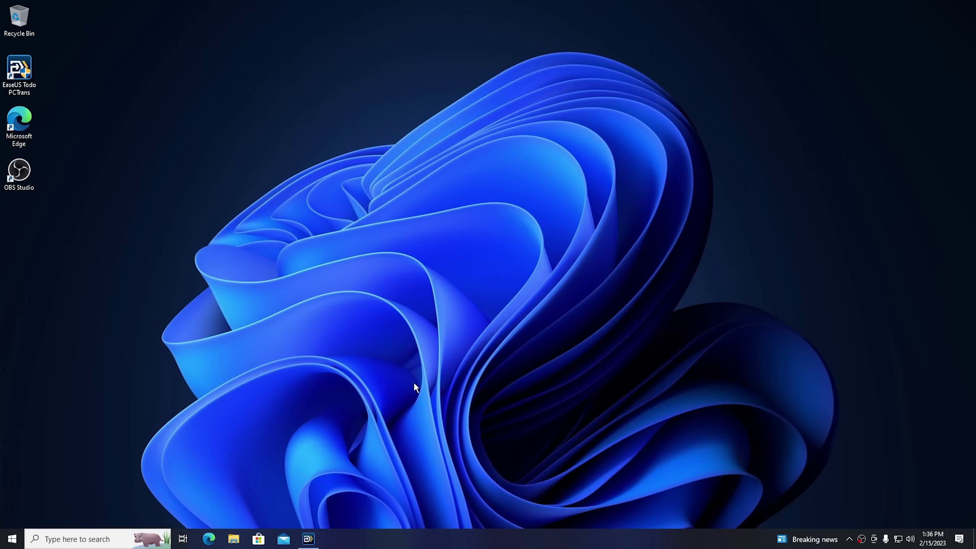
- Reopen the restore report in EaseUS Todo PCTrans and review the complete list of transferred account items
click(308, 538)
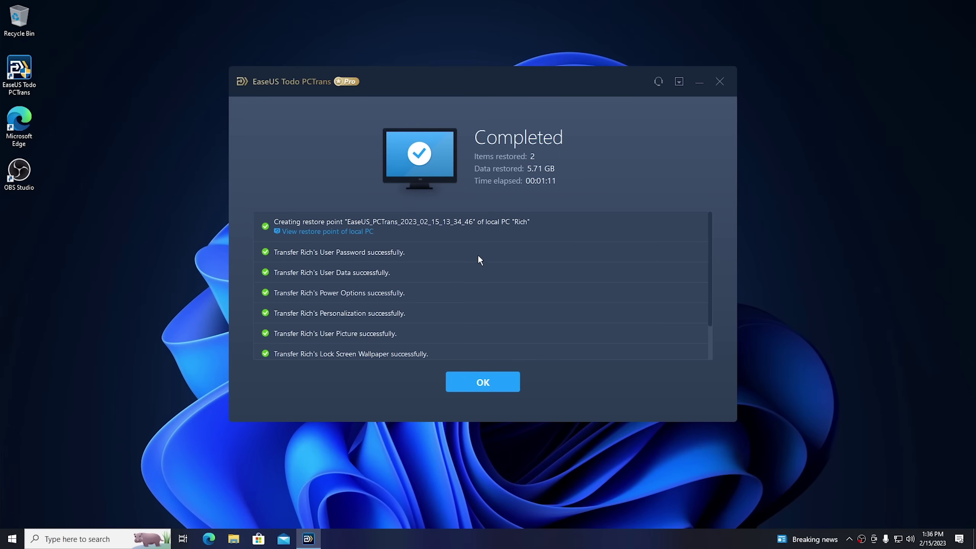
scroll(397, 263, down, 2)
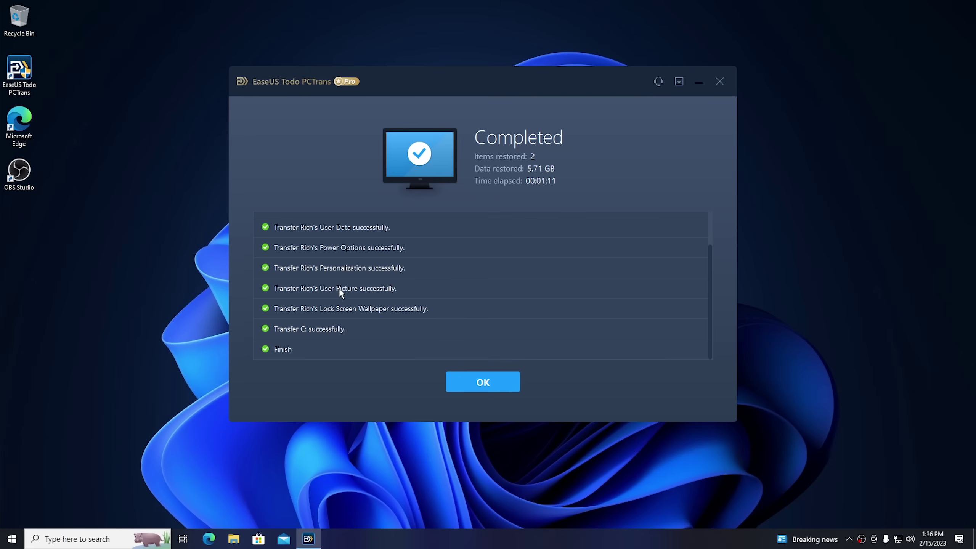
scroll(338, 293, up, 2)
scroll(338, 292, down, 2)
scroll(339, 292, up, 2)
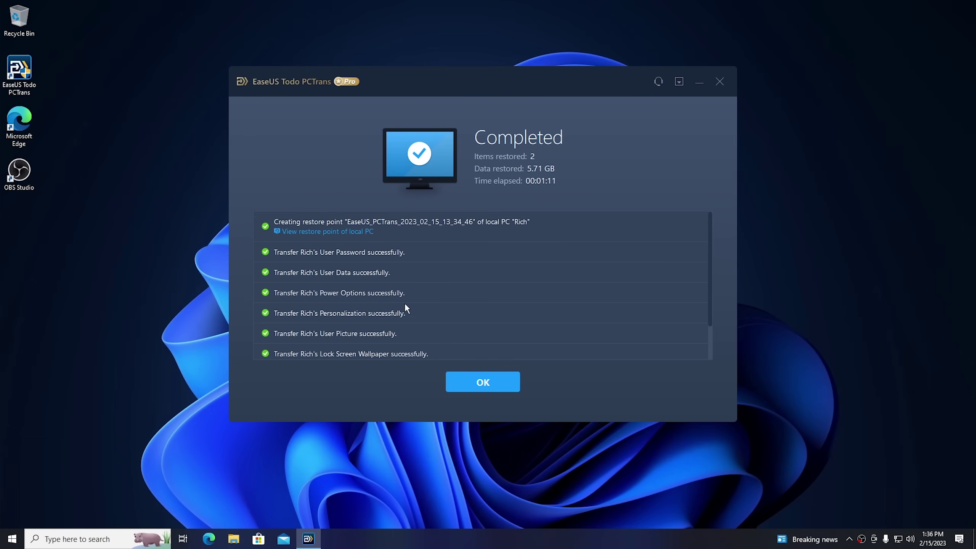
scroll(445, 321, down, 2)
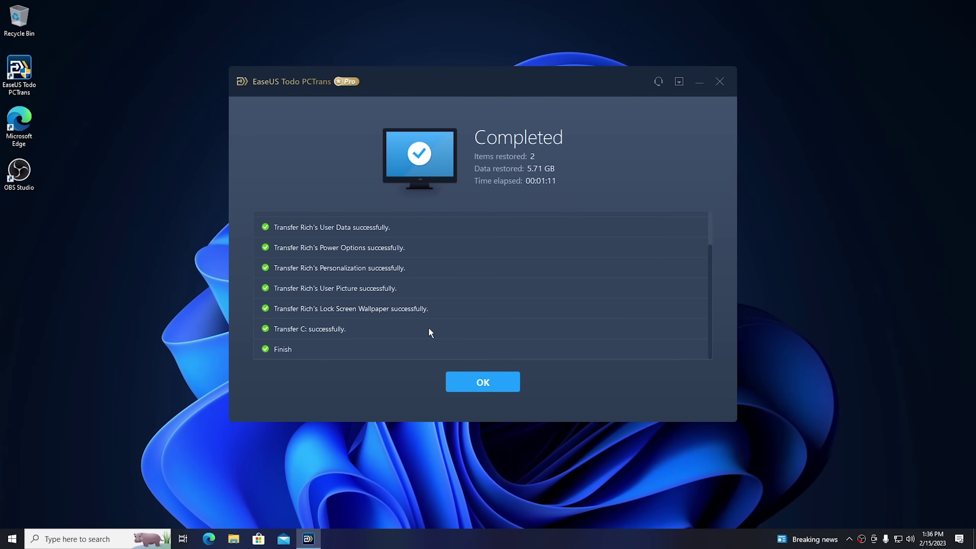
scroll(430, 333, up, 2)
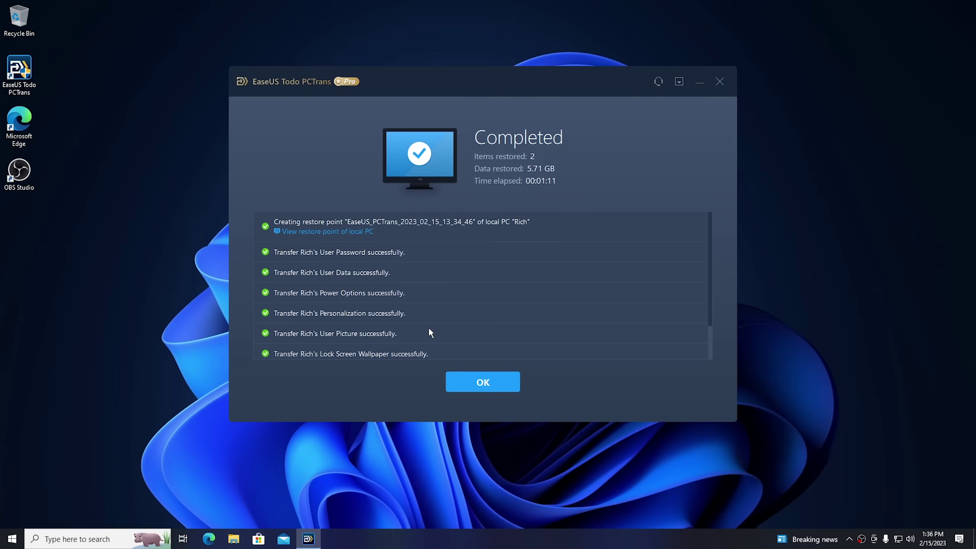
- Acknowledge the completed restore, dismiss the rating request, and close EaseUS Todo PCTrans
click(491, 385)
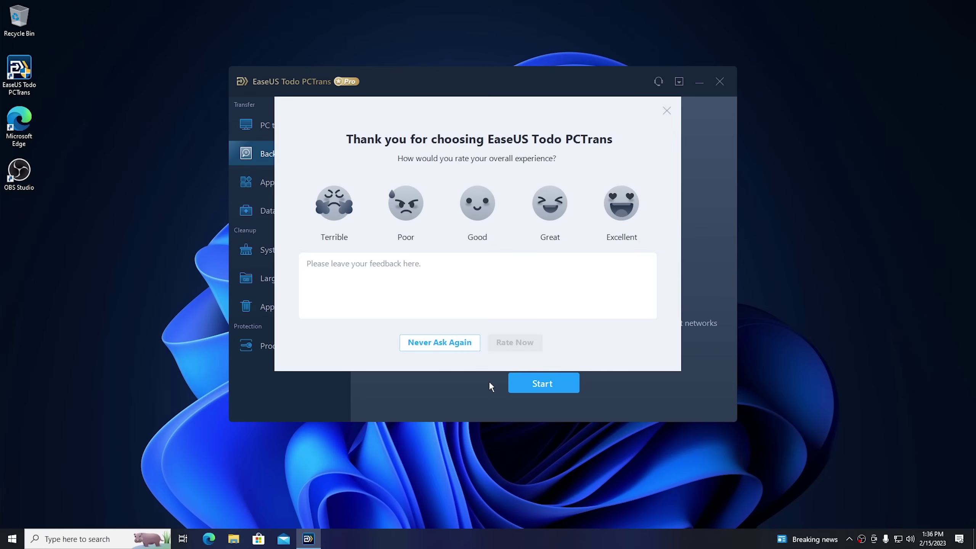
click(667, 111)
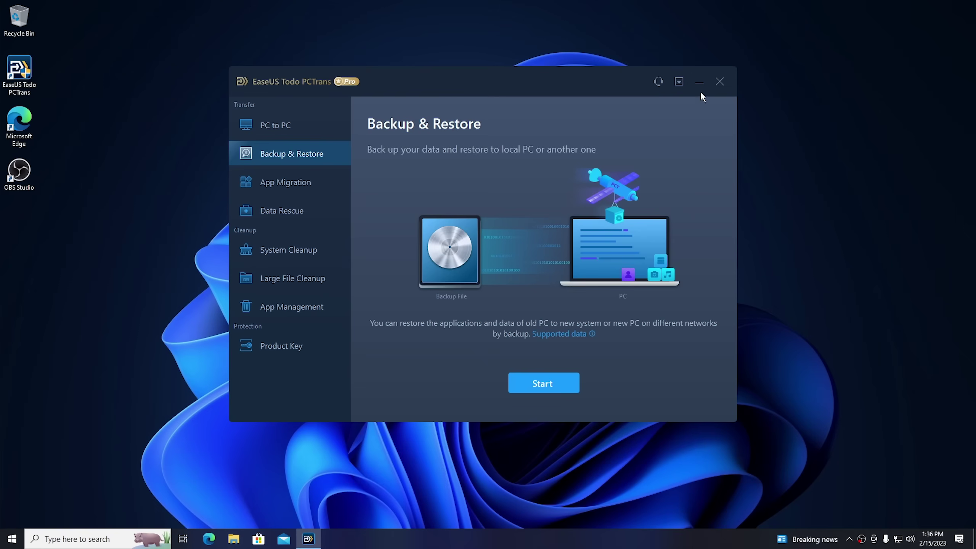
click(720, 81)
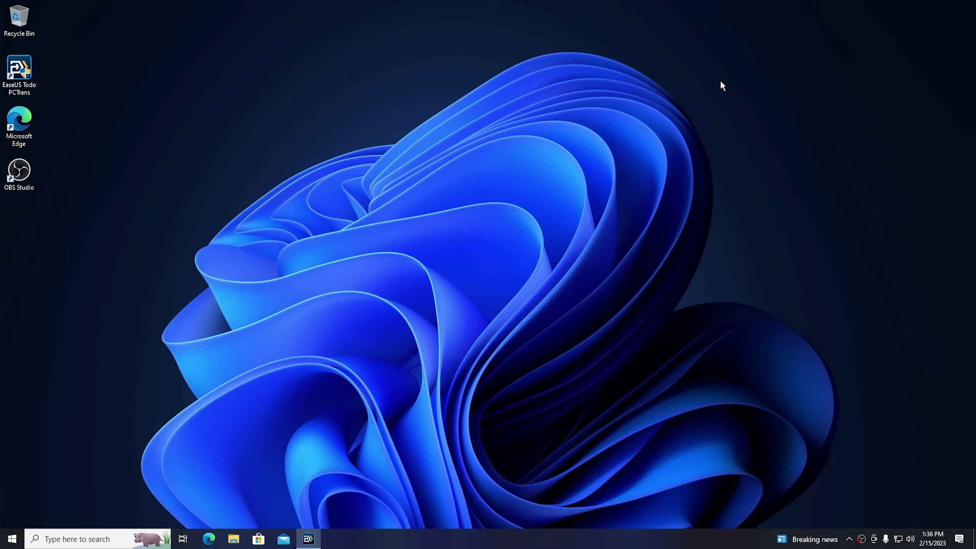
- In File Explorer, browse the Backup folder on Local Disk (D:) and look inside the backed-up user profile folder
click(233, 539)
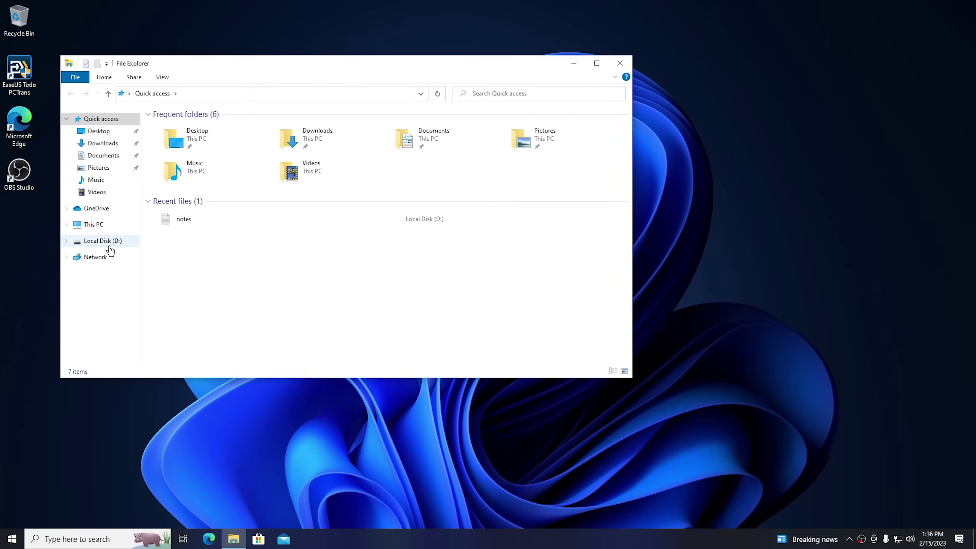
click(99, 242)
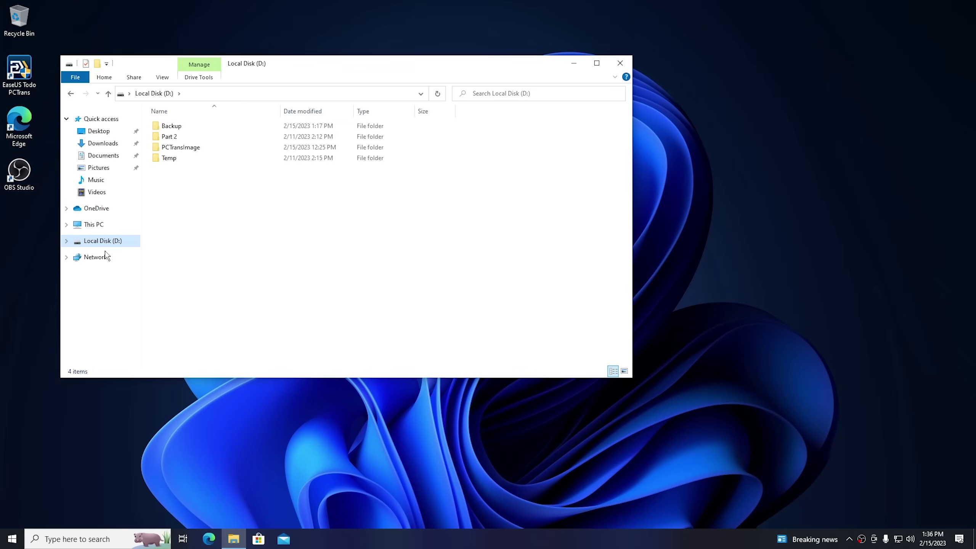
double_click(172, 127)
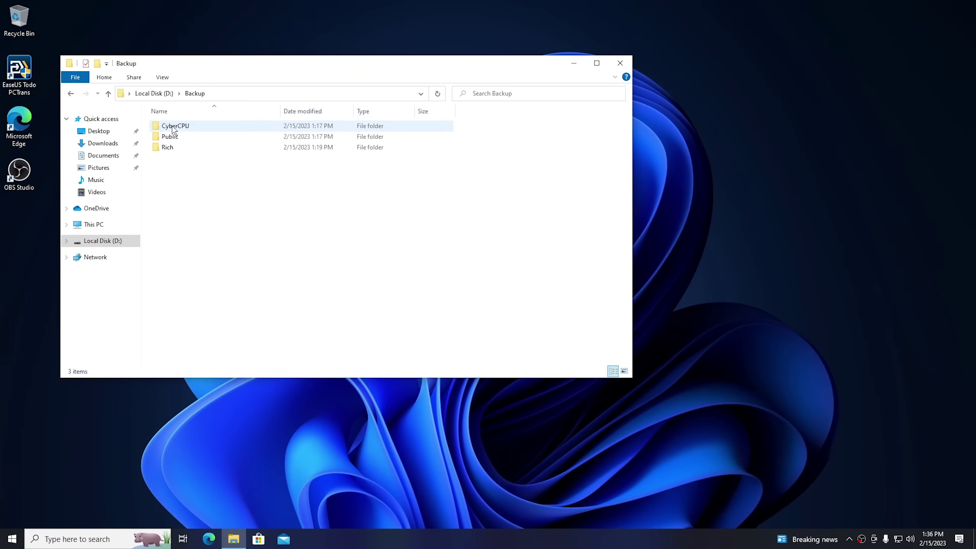
click(170, 148)
double_click(170, 148)
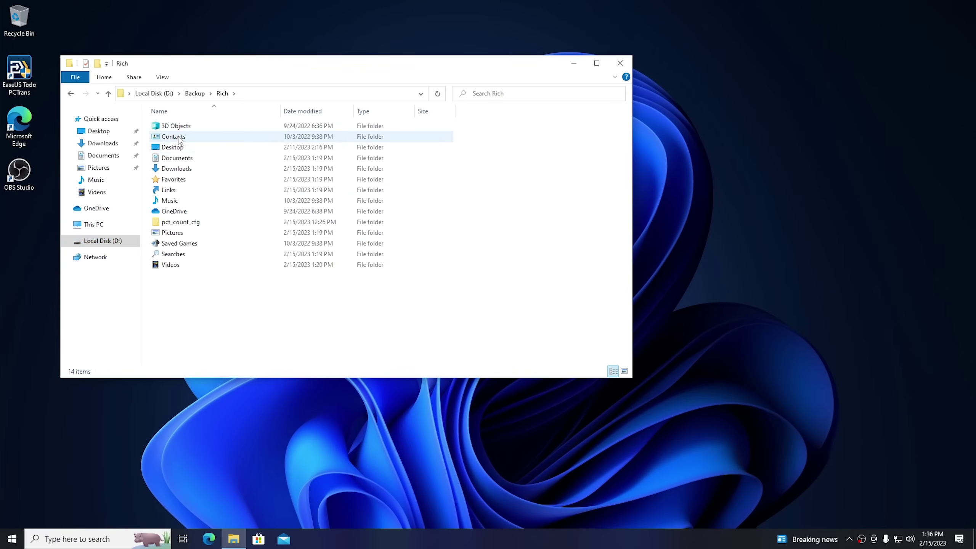
click(195, 93)
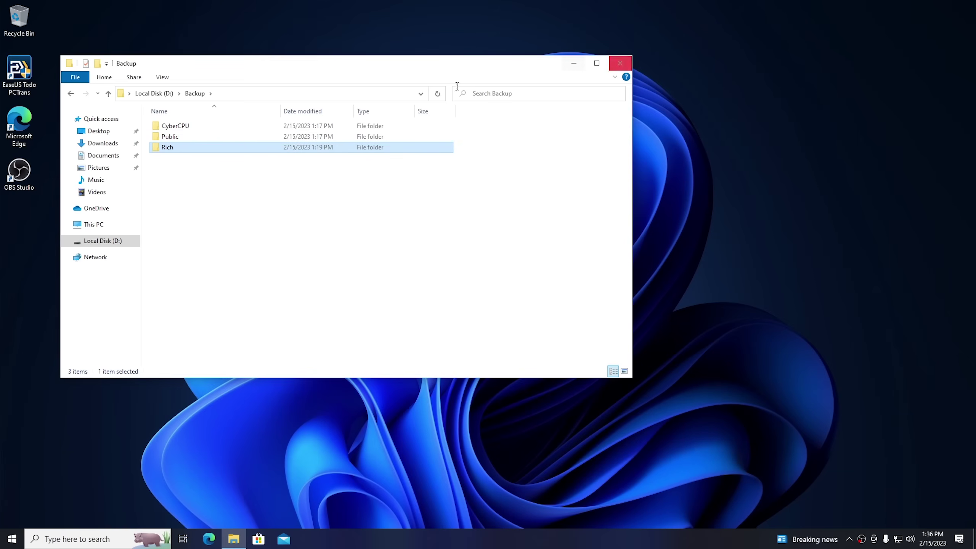
- Check the Public folder and its Public Documents subfolder in the backup, and close File Explorer
double_click(179, 140)
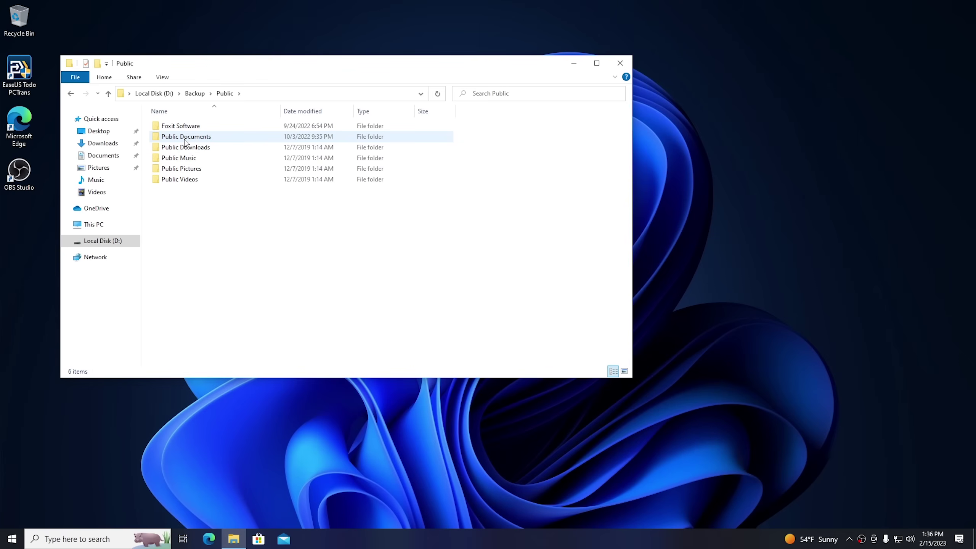
double_click(185, 138)
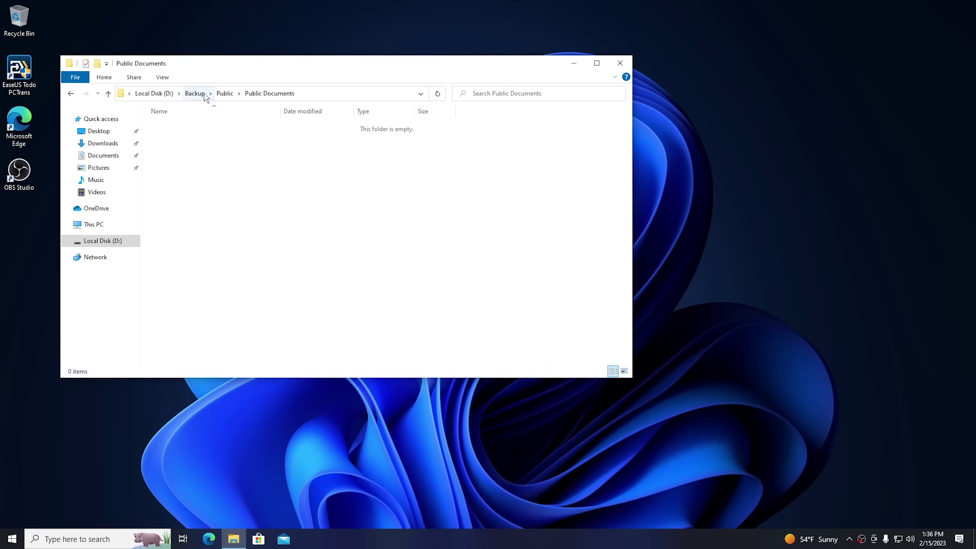
click(225, 94)
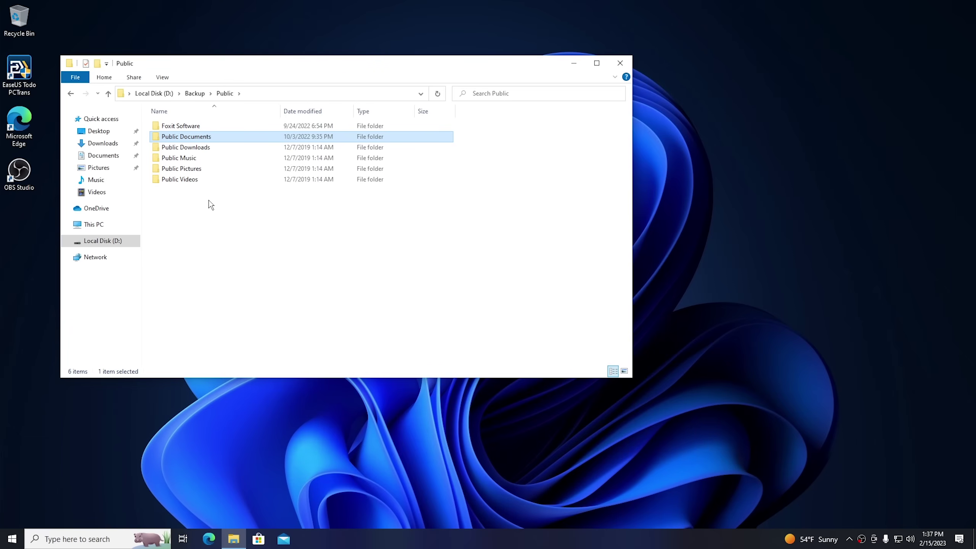
click(620, 63)
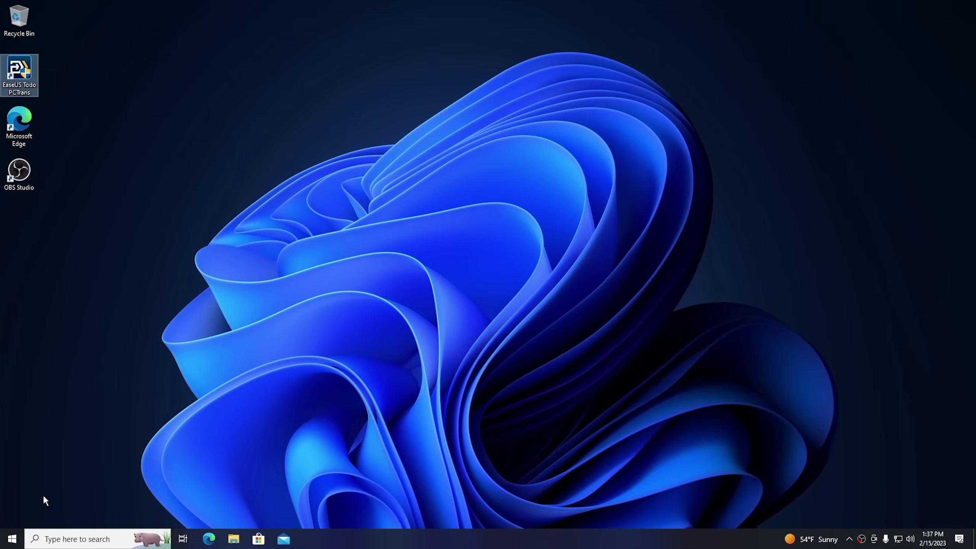
- Look through the full list of applications installed on Windows 10
click(12, 539)
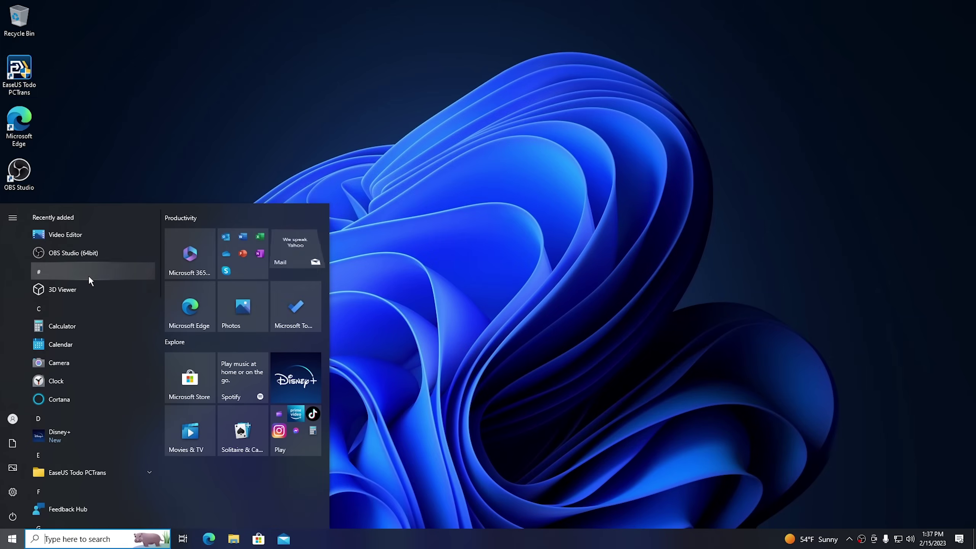
scroll(90, 318, down, 15)
scroll(91, 327, down, 15)
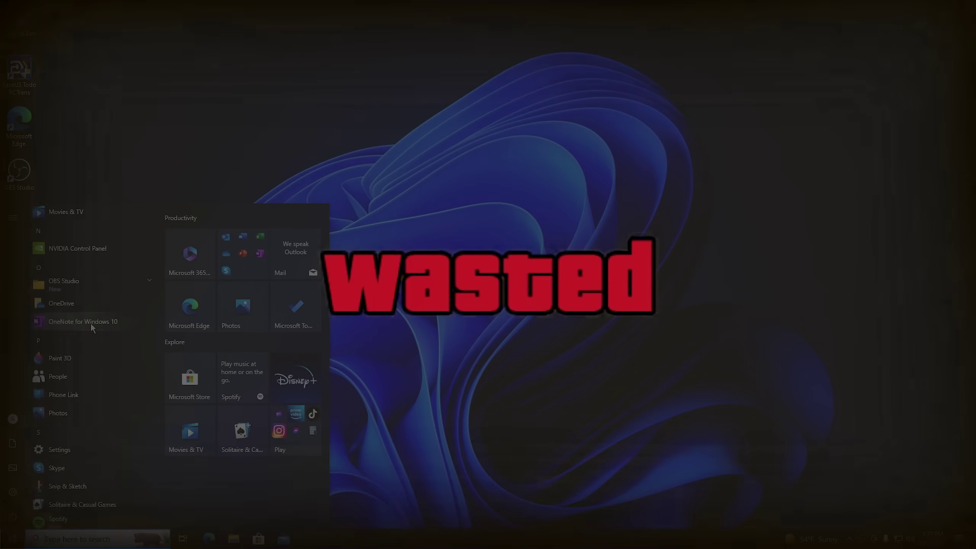
scroll(92, 327, up, 15)
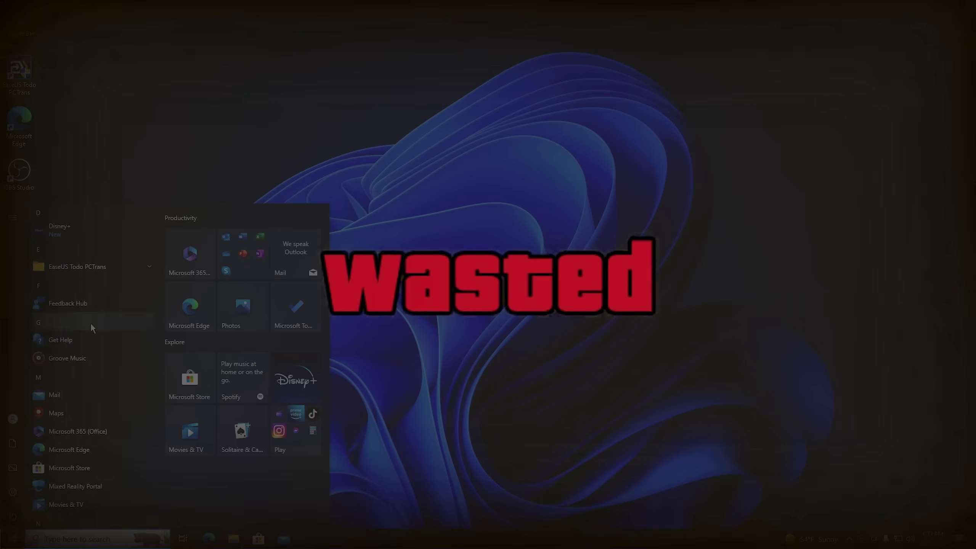
scroll(91, 327, up, 5)
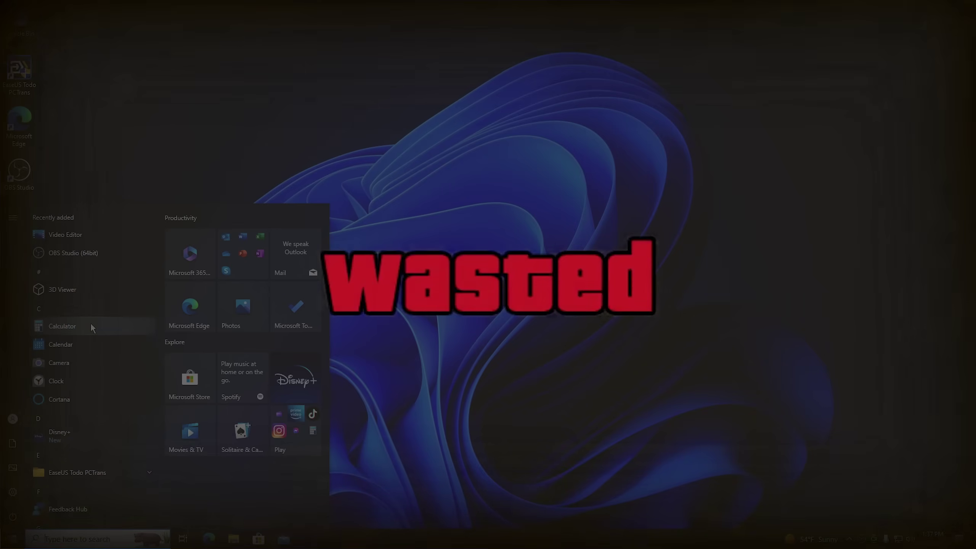
click(146, 149)
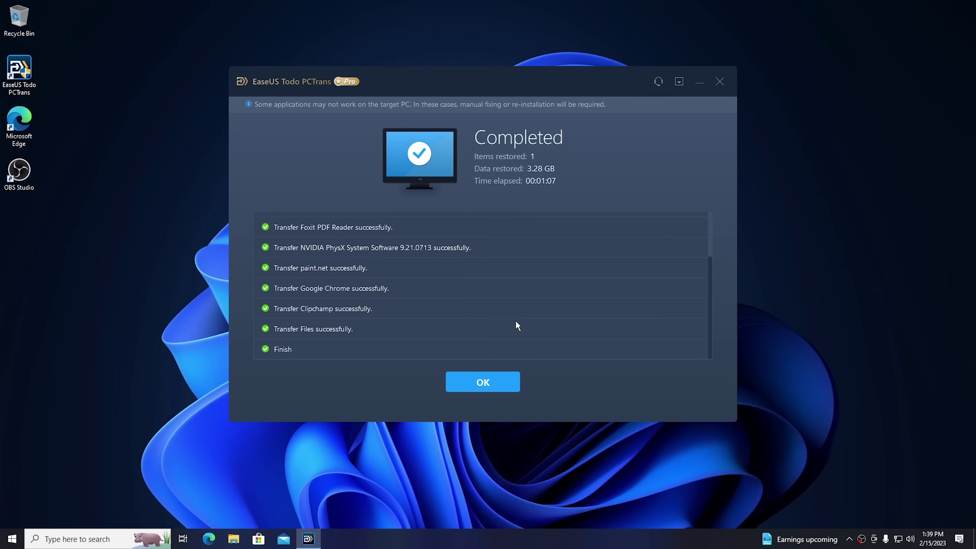
- Acknowledge the application restore report, postpone the restart, and close EaseUS Todo PCTrans without rating it
click(483, 382)
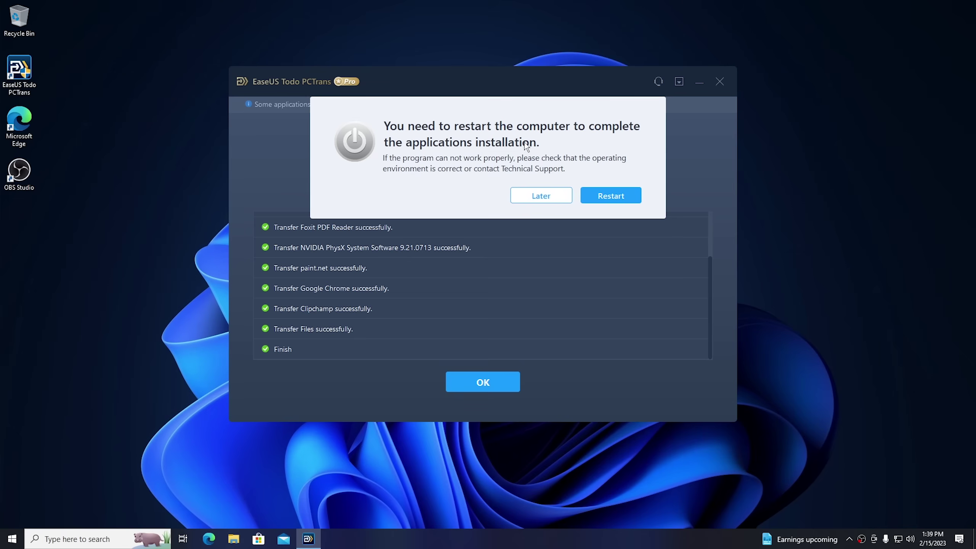
click(537, 194)
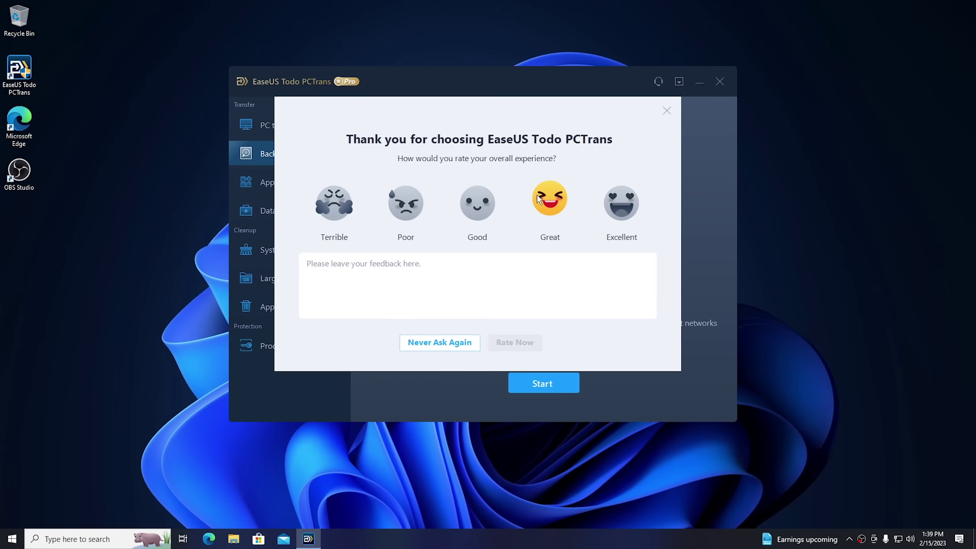
click(667, 111)
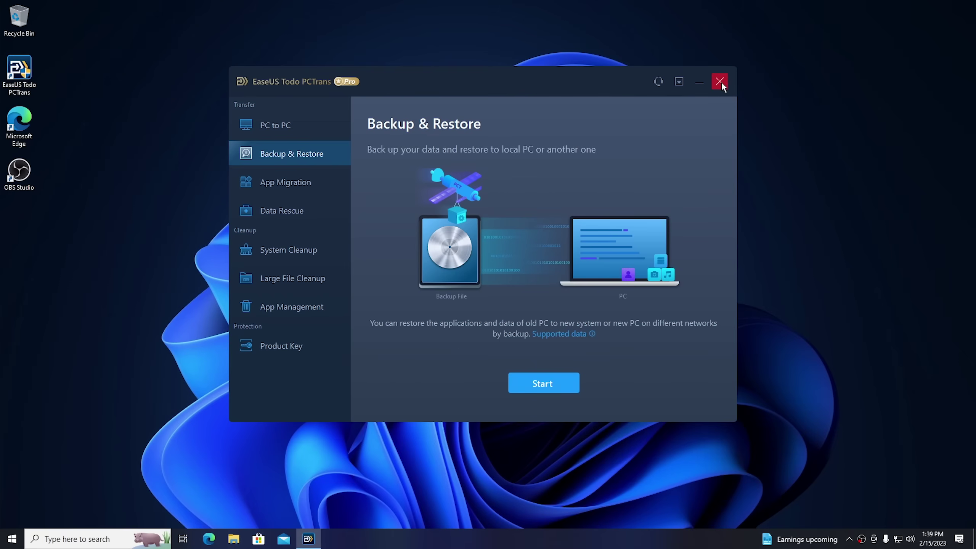
click(720, 82)
- Launch the restored Google Chrome and check its new tab page
click(14, 538)
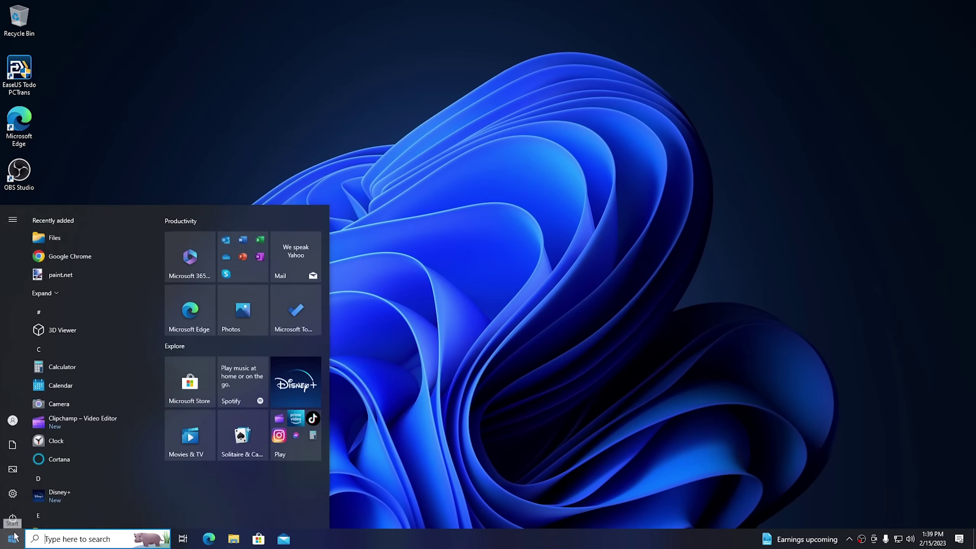
click(79, 254)
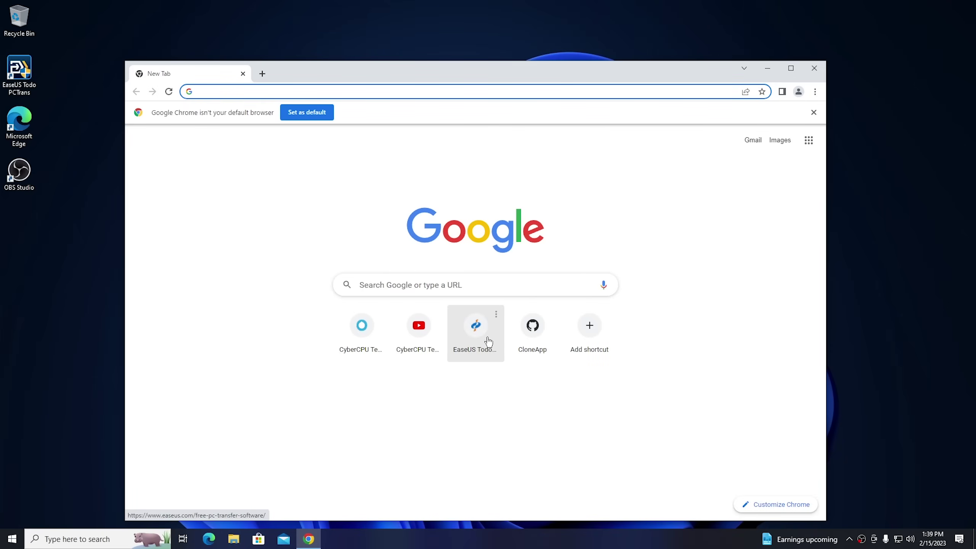
click(482, 400)
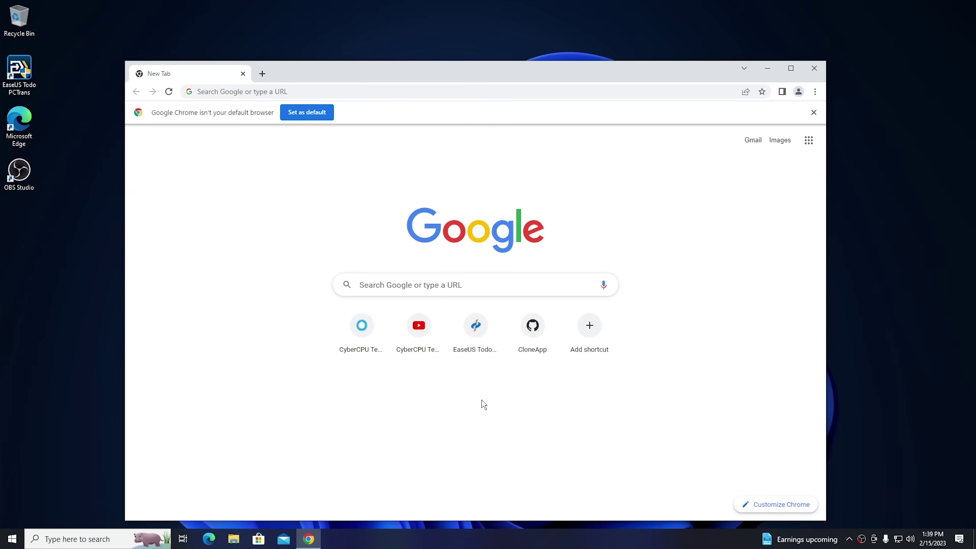